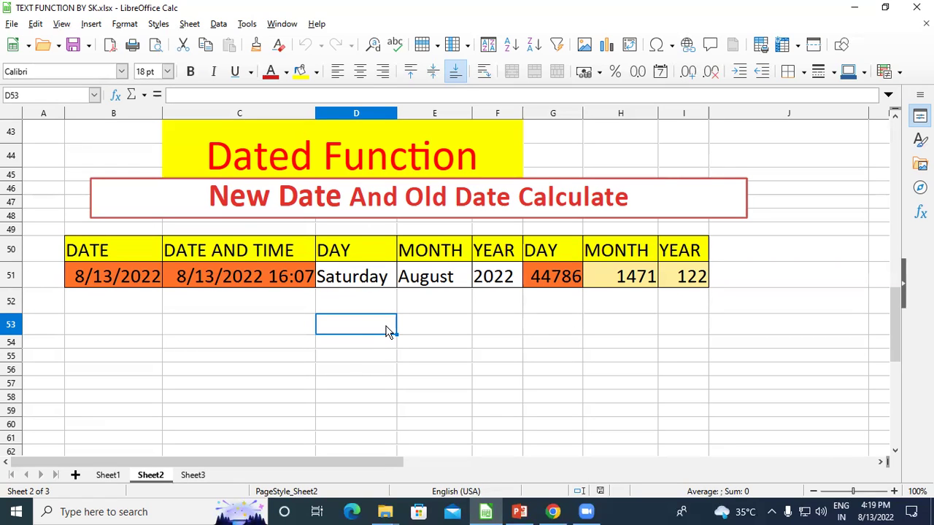
# Enter the formula =today() in cell B52 under the DATE column.
pyautogui.click(102, 303)
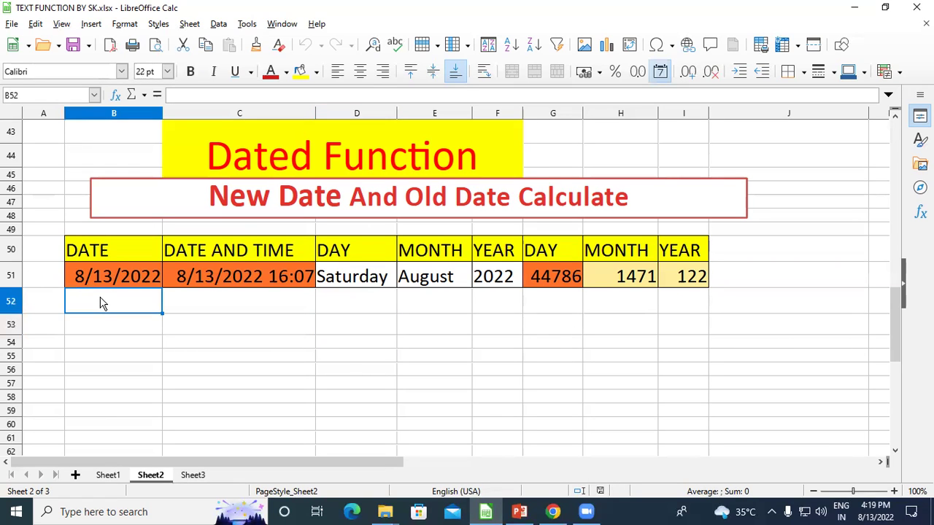
pyautogui.write('=t')
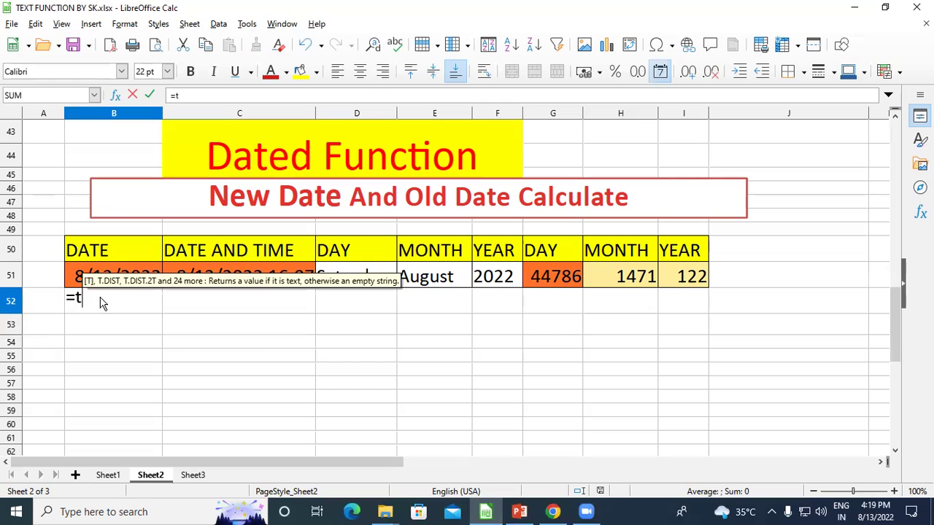
pyautogui.write('oda')
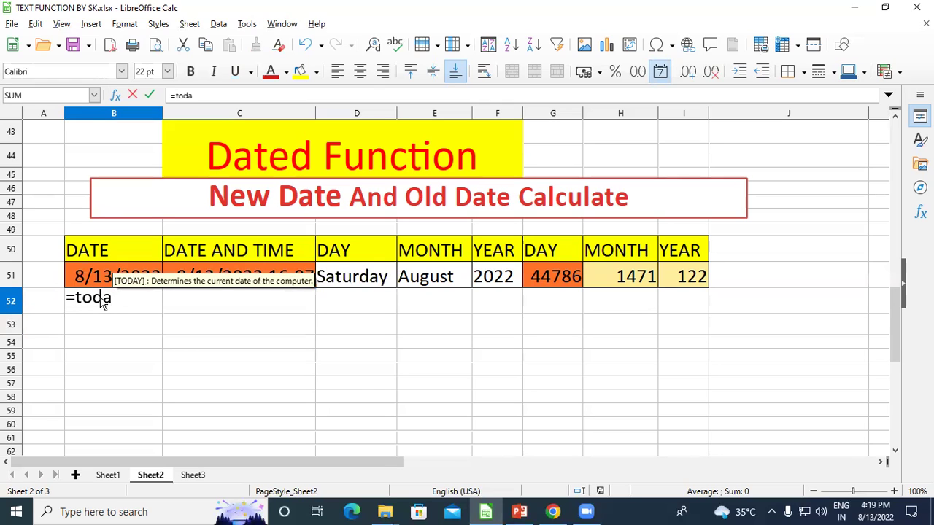
pyautogui.write('y')
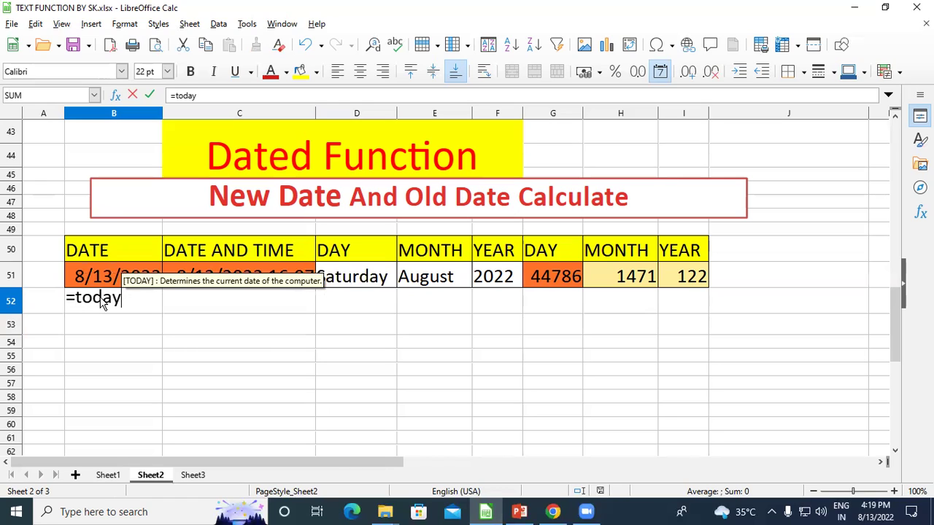
pyautogui.write('(')
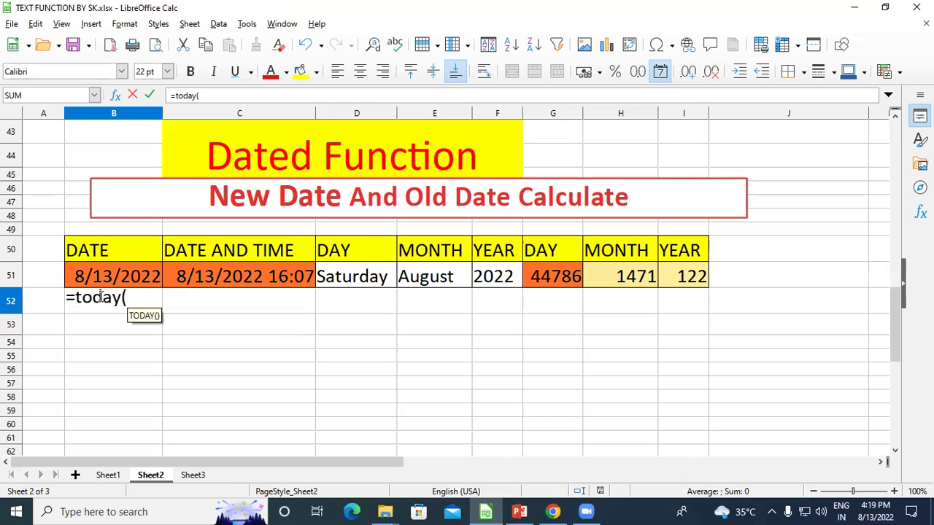
pyautogui.write(')')
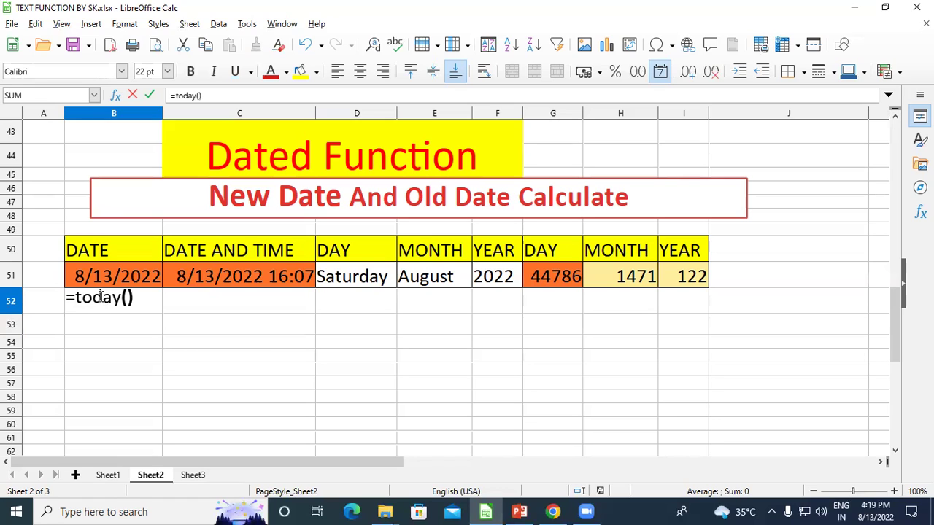
pyautogui.press('Return')
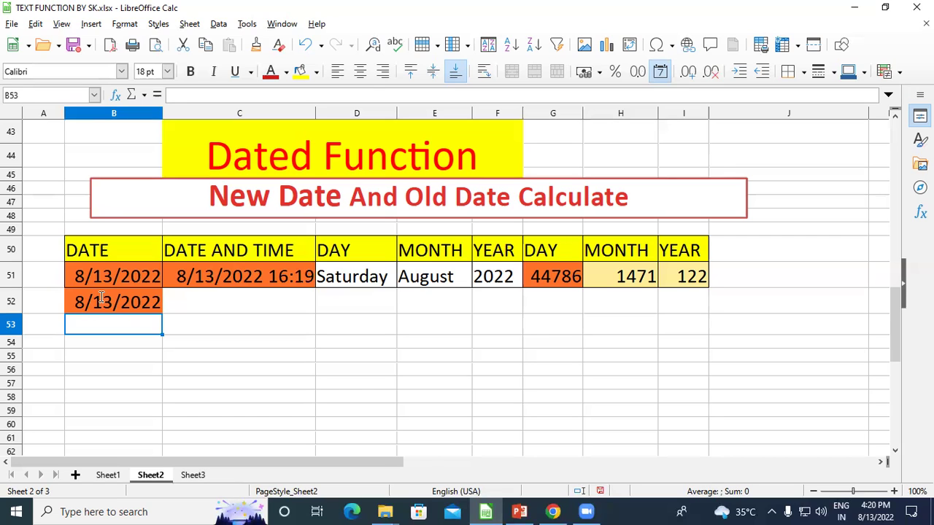
# Enter the formula =today() again in cell B53.
pyautogui.write('=ti')
pyautogui.press('BackSpace')
pyautogui.write('oday()')
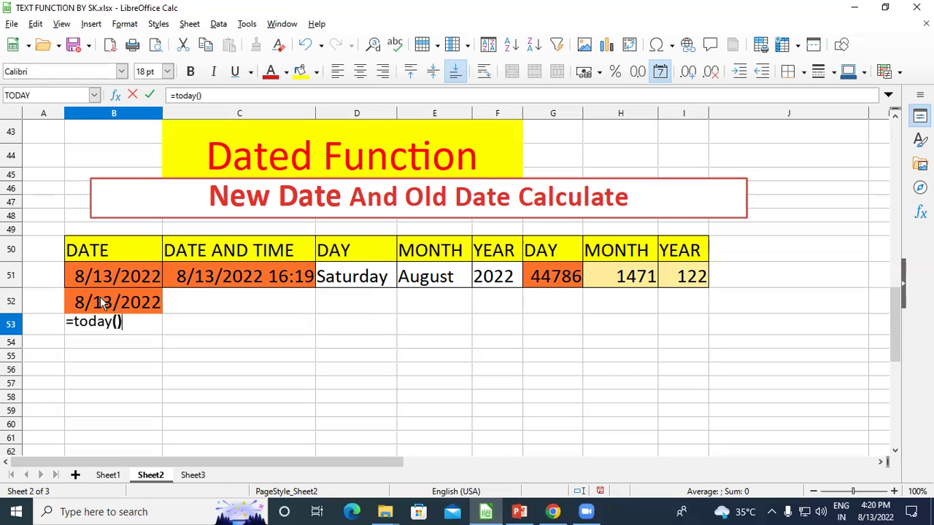
pyautogui.press('Return')
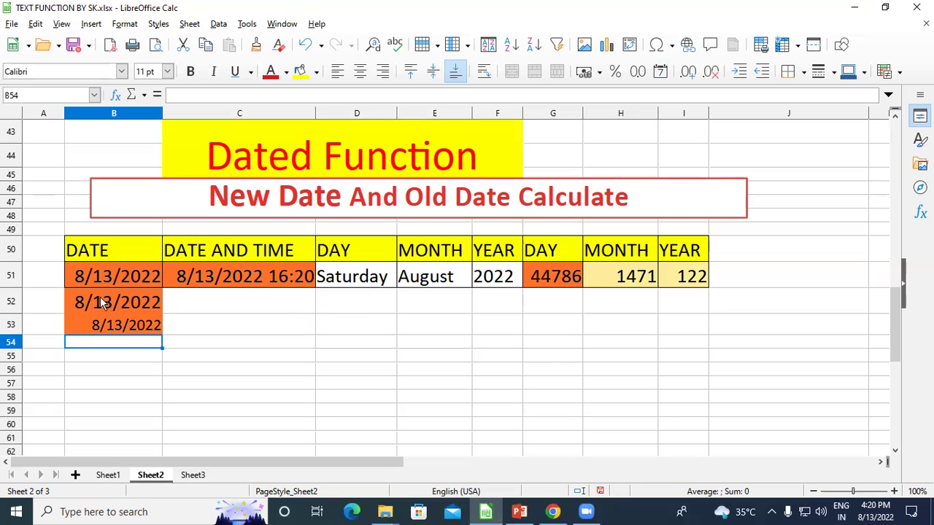
# Enter the formula =now() in cell C52 under the DATE AND TIME column.
pyautogui.click(201, 251)
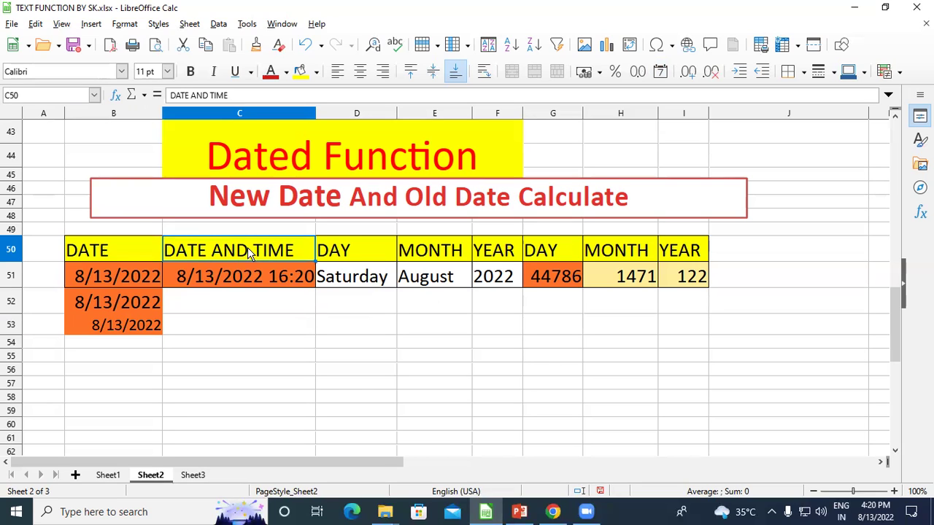
pyautogui.click(220, 341)
pyautogui.click(213, 310)
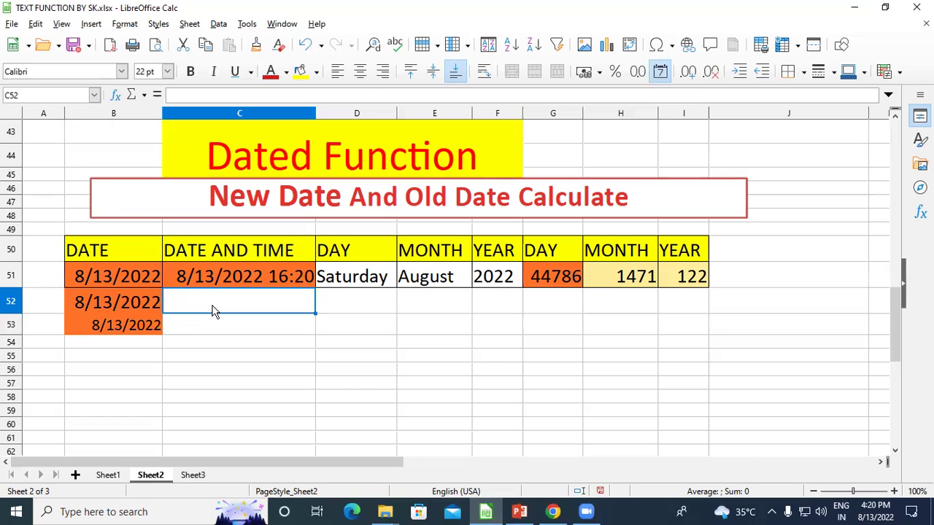
pyautogui.write('=')
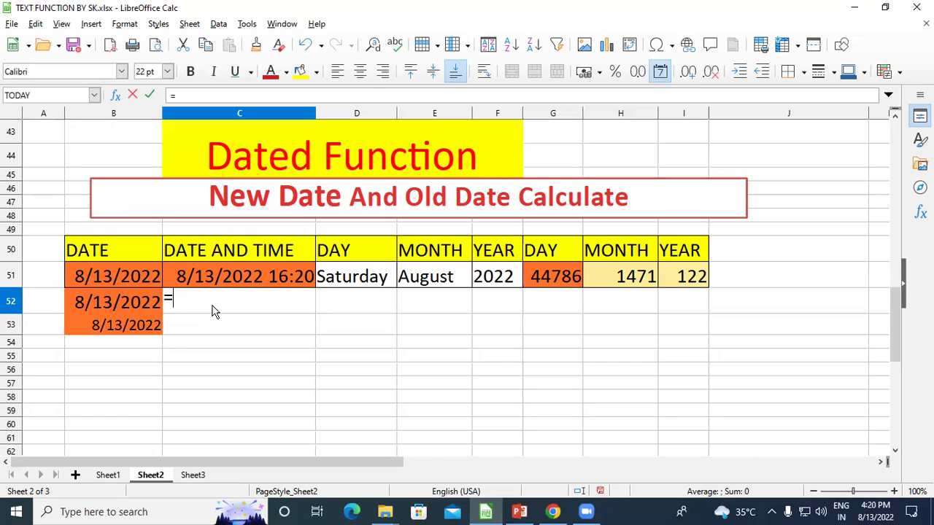
pyautogui.write('now')
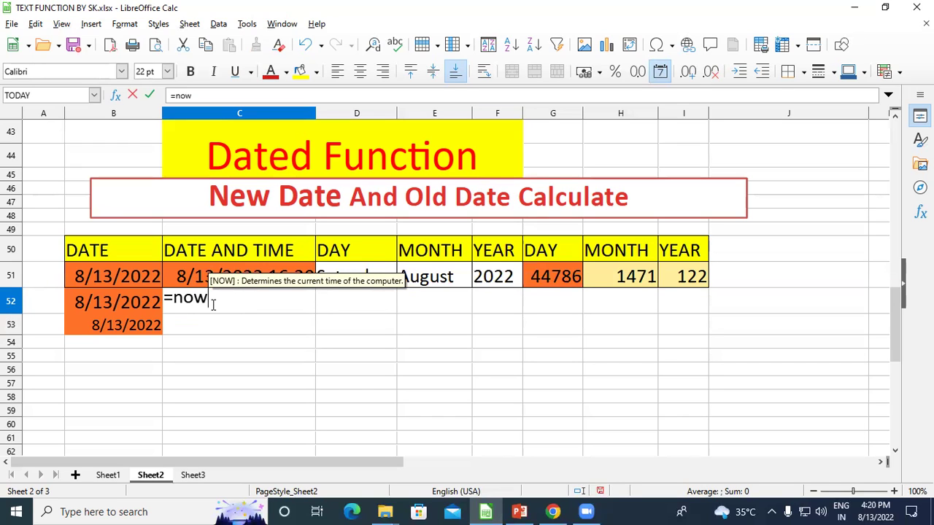
pyautogui.write('(')
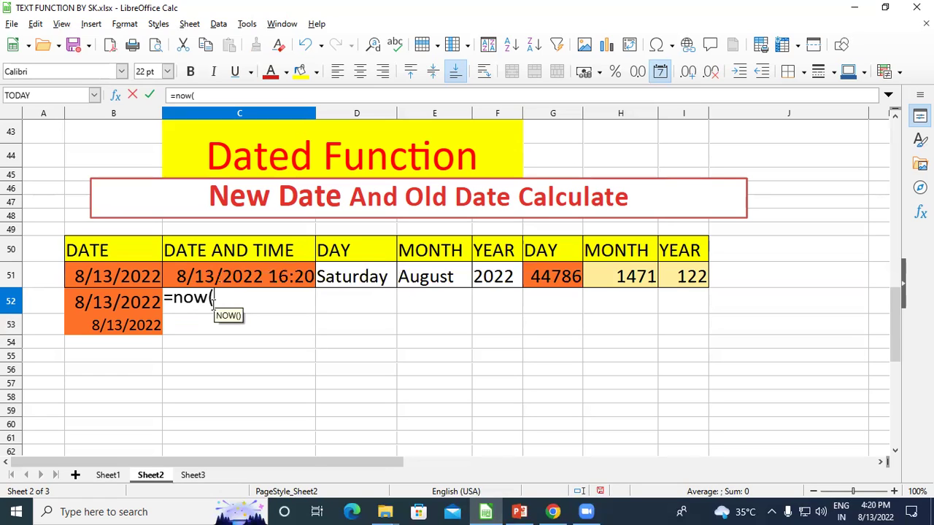
pyautogui.write(')')
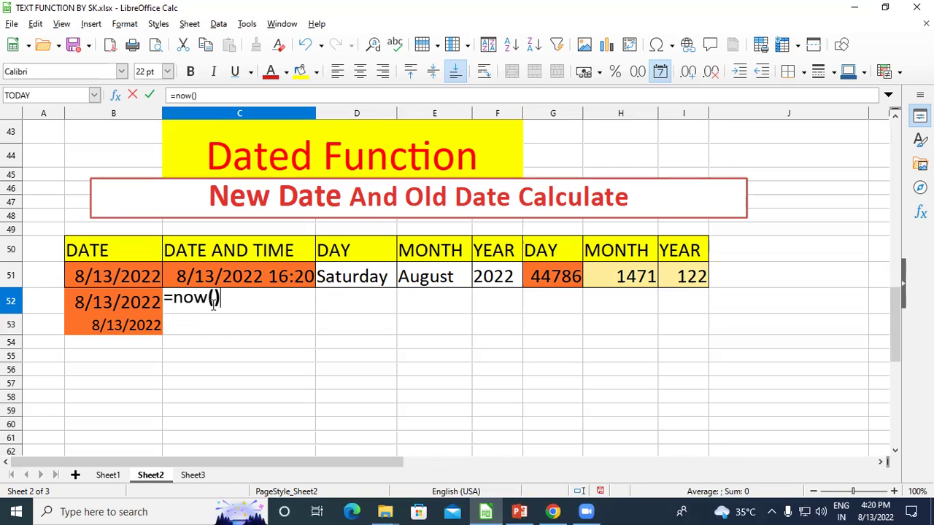
pyautogui.press('Return')
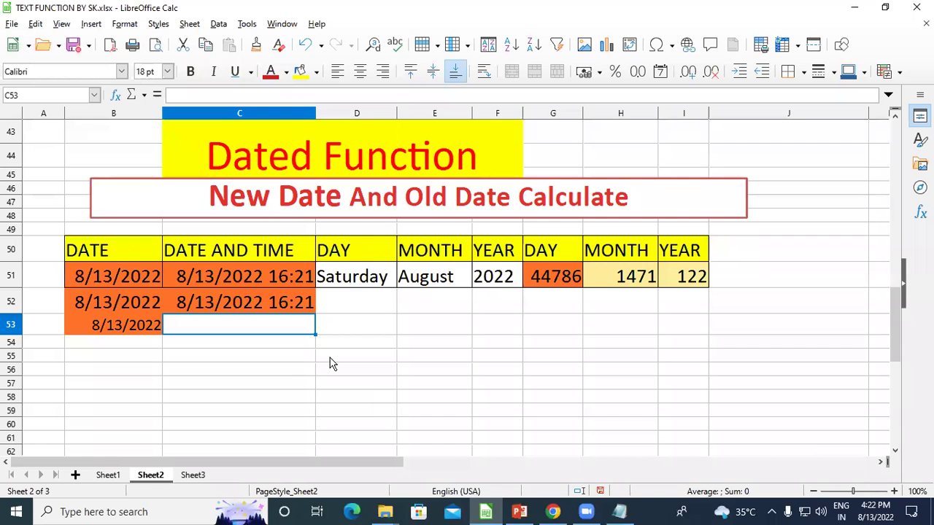
# Increase the height of row 54 below the date entries.
pyautogui.click(234, 360)
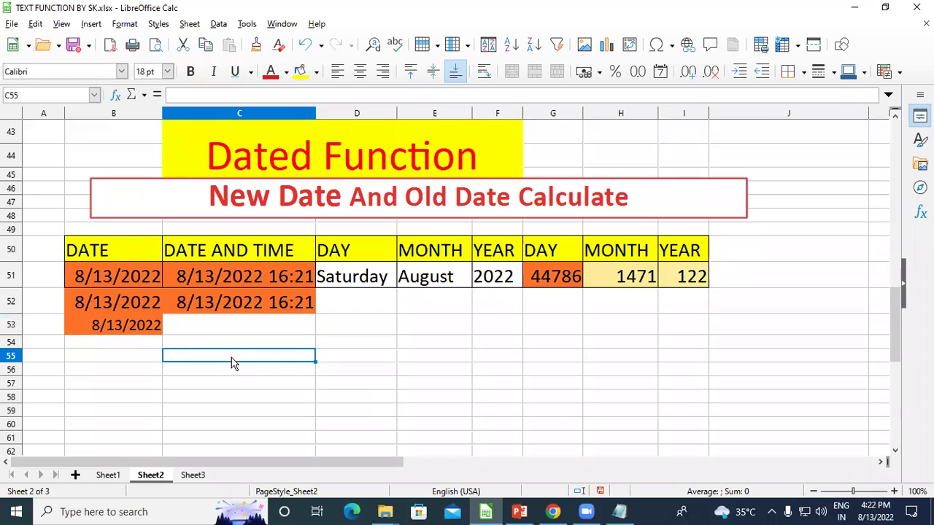
pyautogui.click(96, 352)
pyautogui.click(107, 343)
pyautogui.moveTo(22, 349); pyautogui.dragTo(21, 369)
pyautogui.press('Down')
pyautogui.press('Down')
pyautogui.press('Down')
pyautogui.press('Down')
# Insert the current date as a static value in cell B54.
pyautogui.click(103, 364)
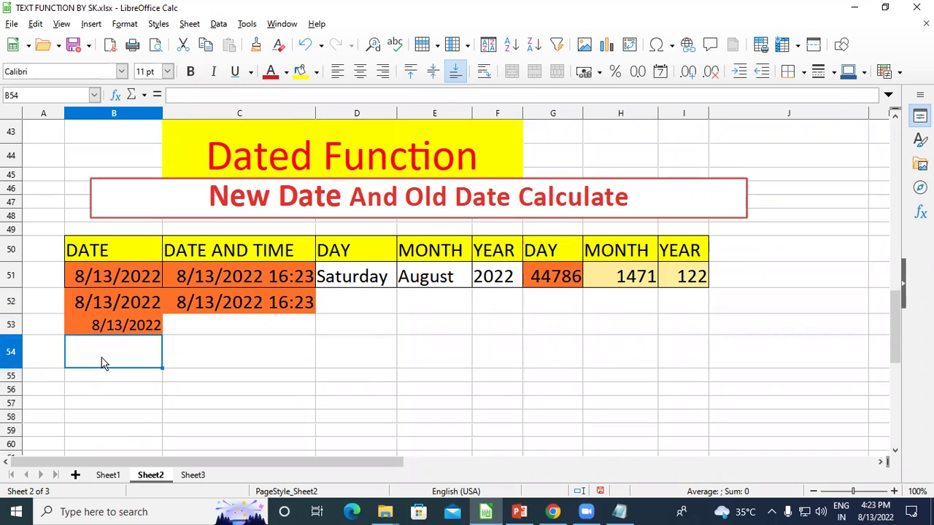
pyautogui.click(208, 355)
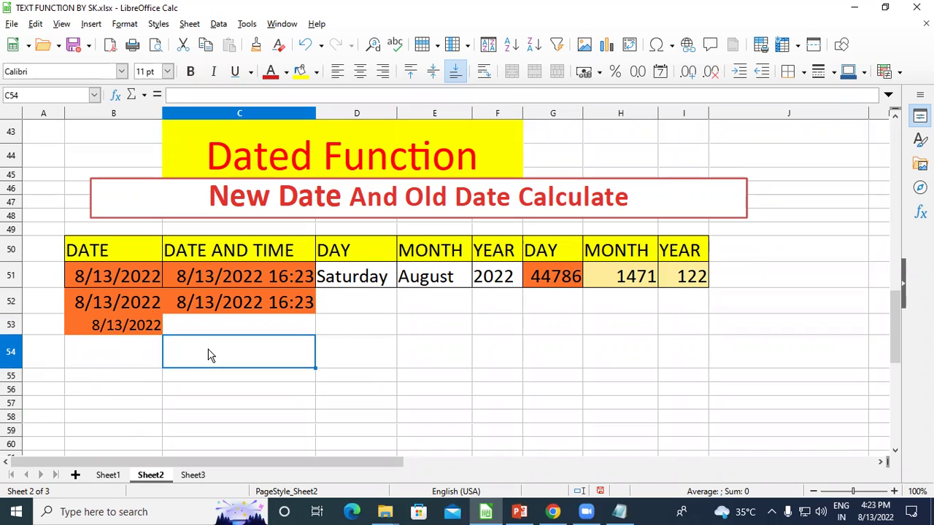
pyautogui.click(119, 360)
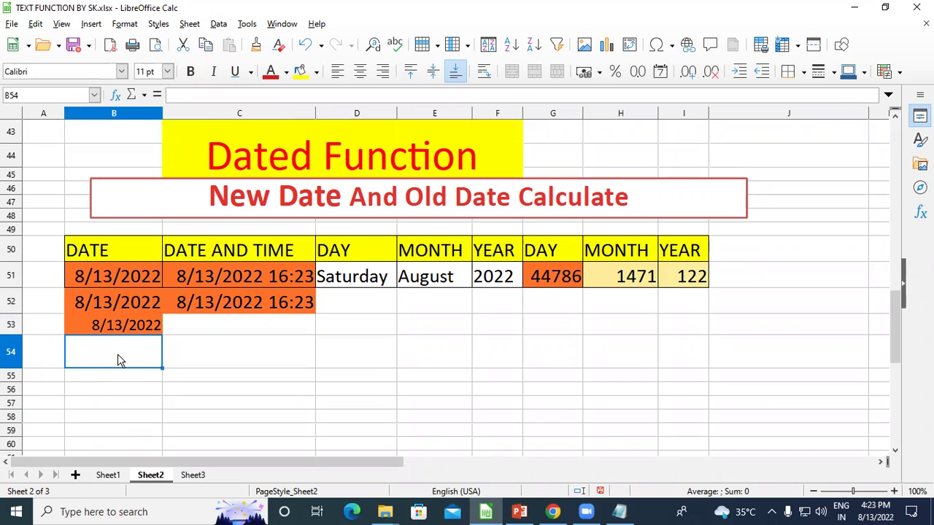
pyautogui.hotkey('ctrl', ';')
pyautogui.press('Return')
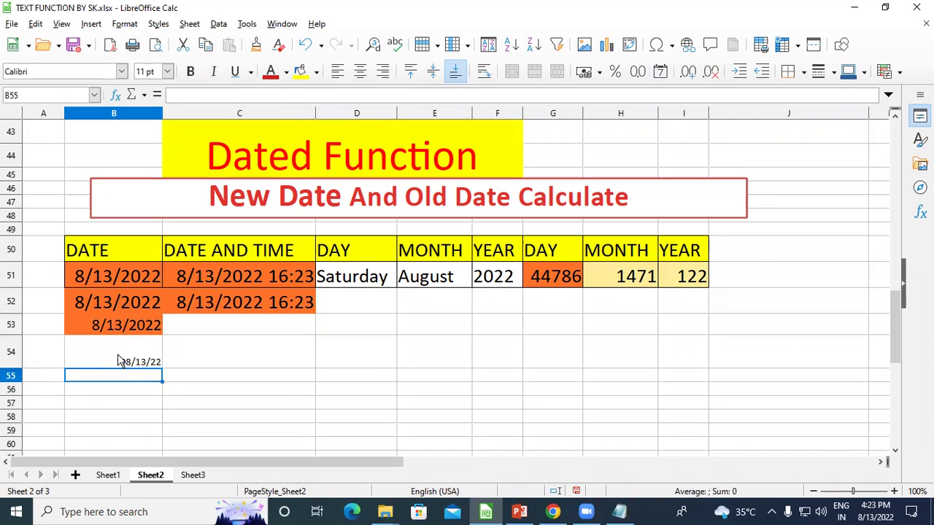
# Set the font size of the date in B54 to 28 pt and widen column B.
pyautogui.click(119, 360)
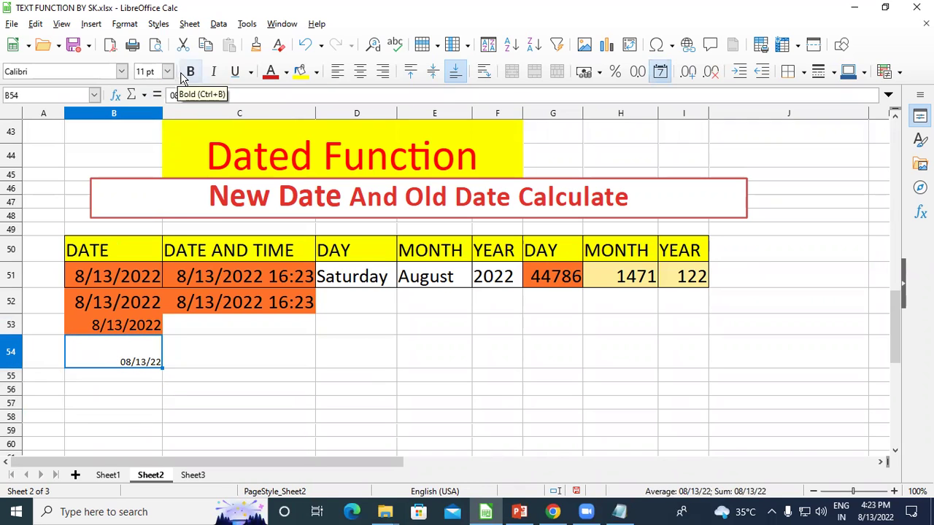
pyautogui.click(167, 70)
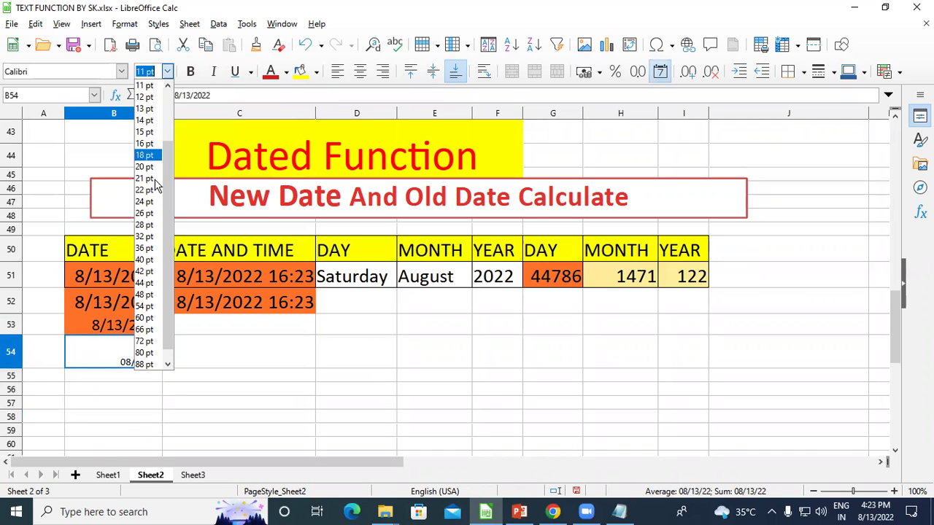
pyautogui.click(146, 225)
pyautogui.moveTo(162, 113); pyautogui.dragTo(188, 113)
pyautogui.click(246, 359)
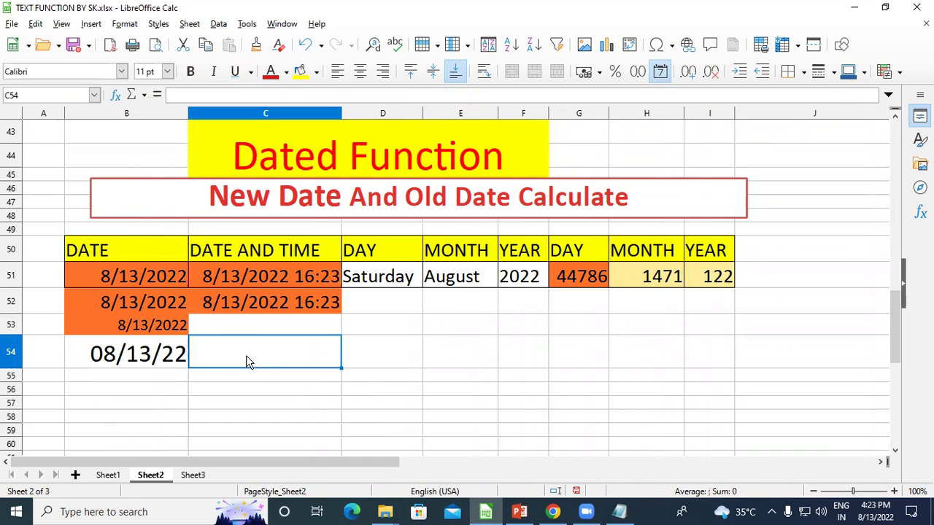
pyautogui.click(104, 357)
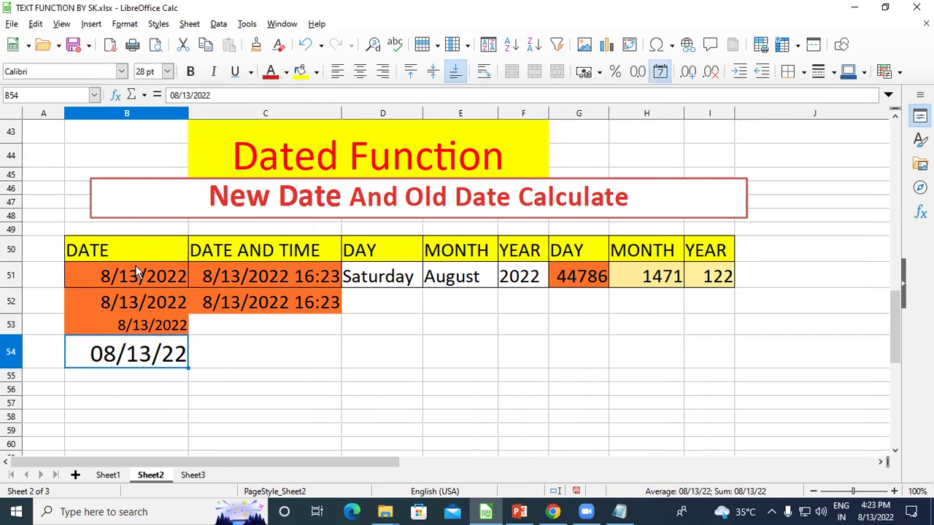
pyautogui.click(222, 364)
pyautogui.click(141, 365)
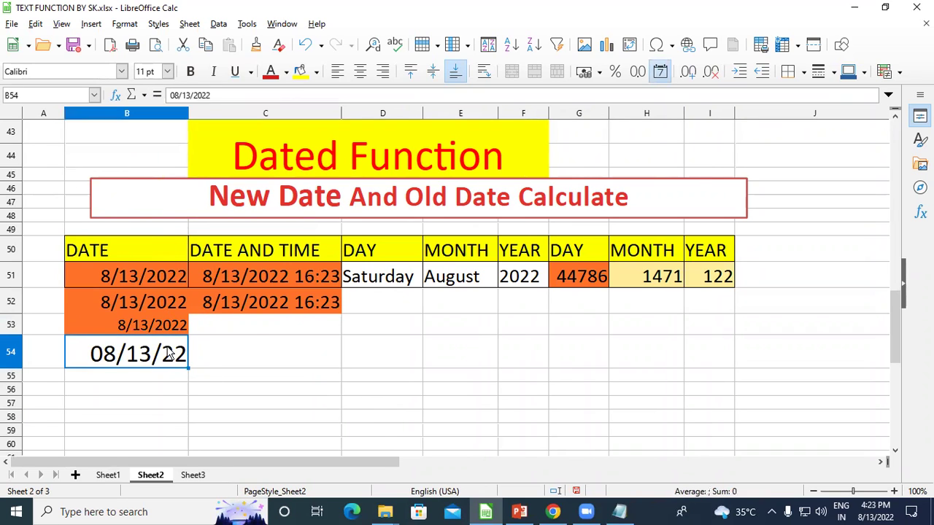
# Insert the current time as a static value in cell C54.
pyautogui.click(258, 346)
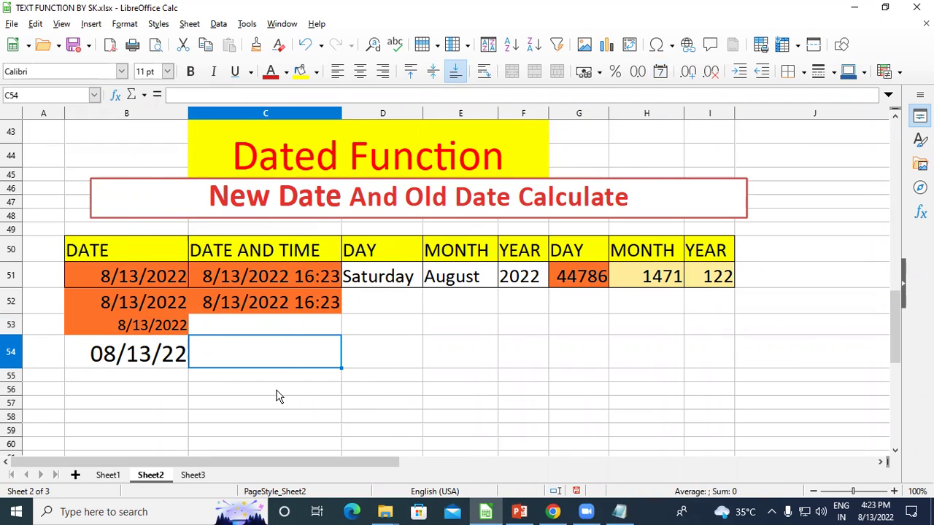
pyautogui.hotkey('ctrl', 'shift', ';')
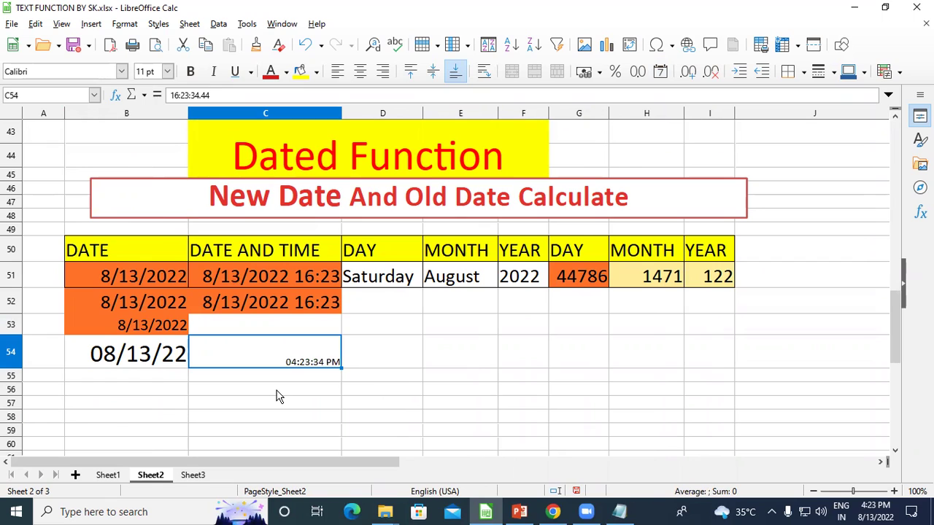
pyautogui.press('Return')
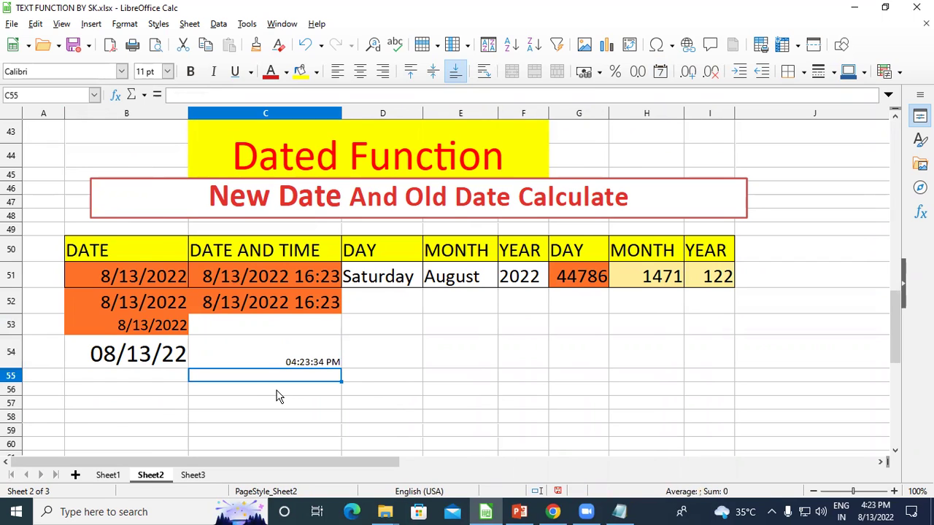
# Enlarge the font of the time in C54 to match the date in B54.
pyautogui.click(262, 354)
pyautogui.click(167, 71)
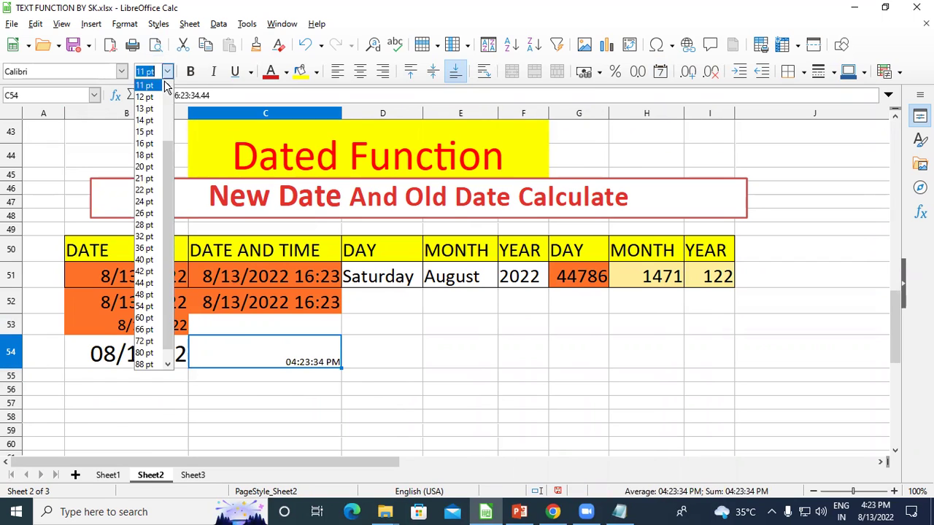
pyautogui.click(149, 235)
pyautogui.click(416, 370)
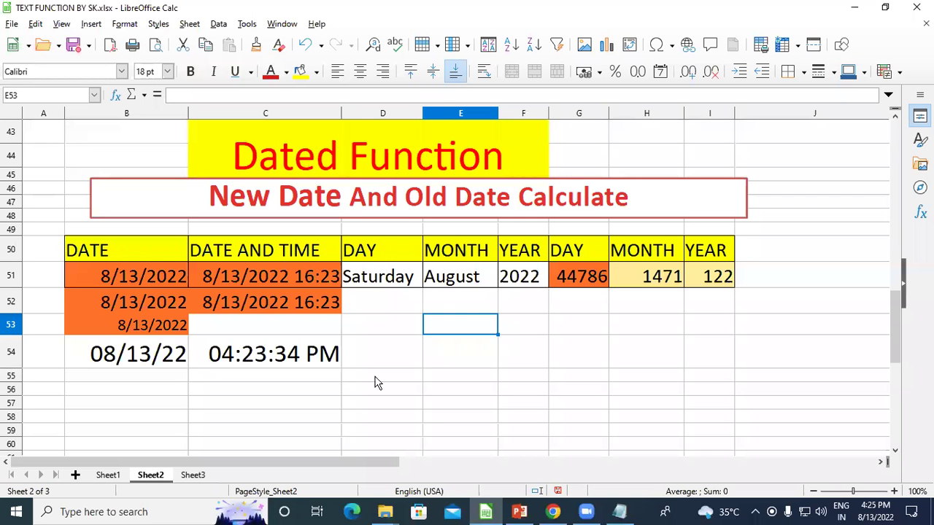
# Review the DATE and DATE AND TIME headings and the static date and time entries in row 54.
pyautogui.click(581, 349)
pyautogui.click(121, 254)
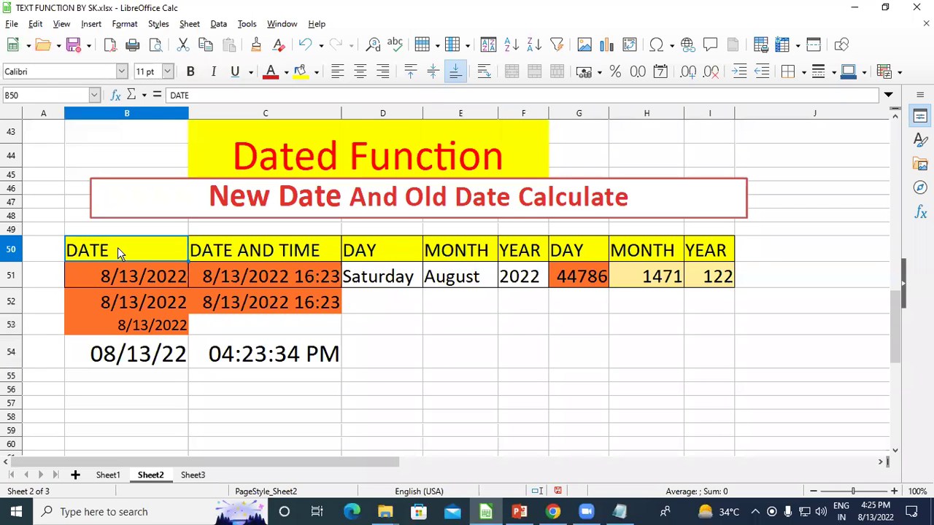
pyautogui.click(420, 329)
pyautogui.click(231, 255)
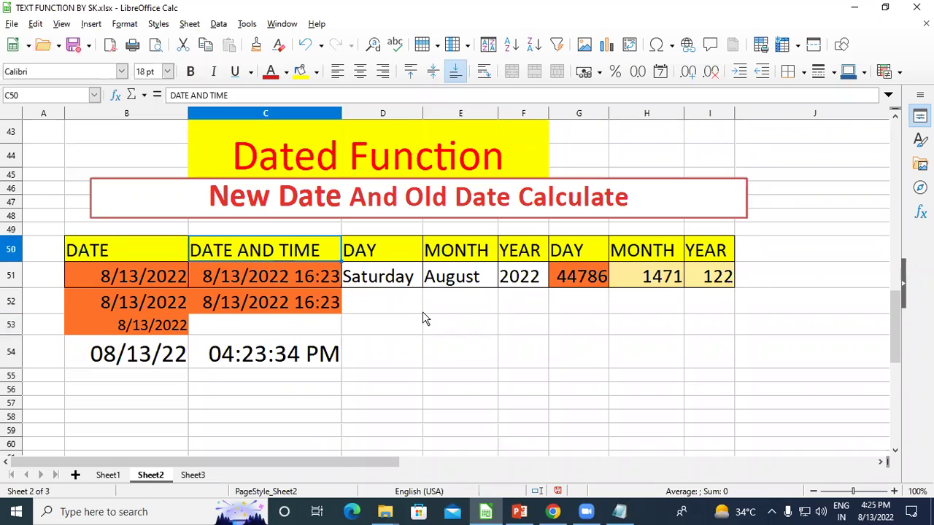
pyautogui.click(483, 332)
pyautogui.click(150, 350)
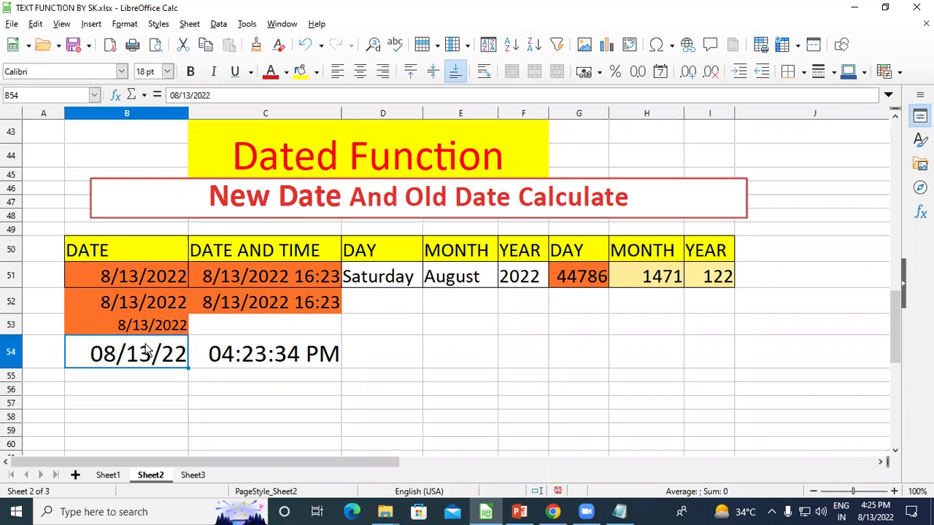
pyautogui.click(257, 361)
pyautogui.click(460, 371)
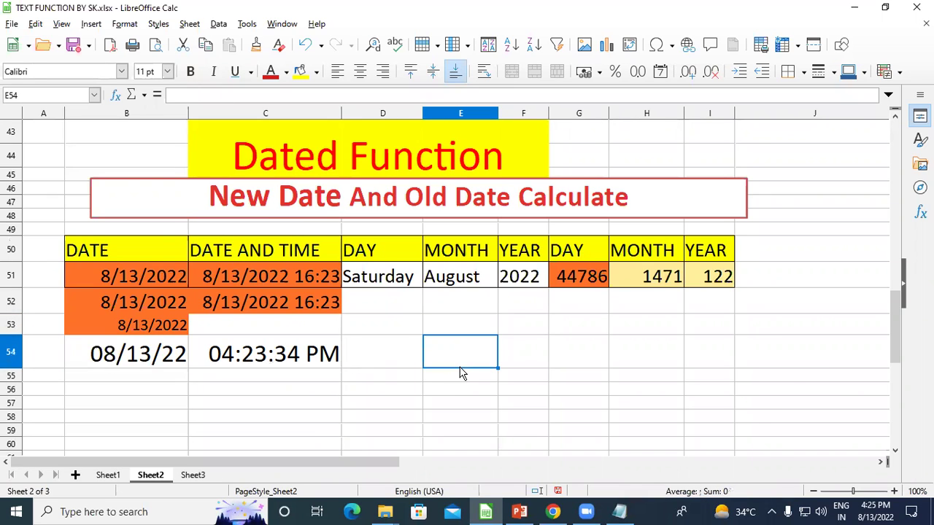
# Review the DAY, MONTH and YEAR headings in row 50 and the empty cells below the DAY column.
pyautogui.click(379, 257)
pyautogui.click(469, 263)
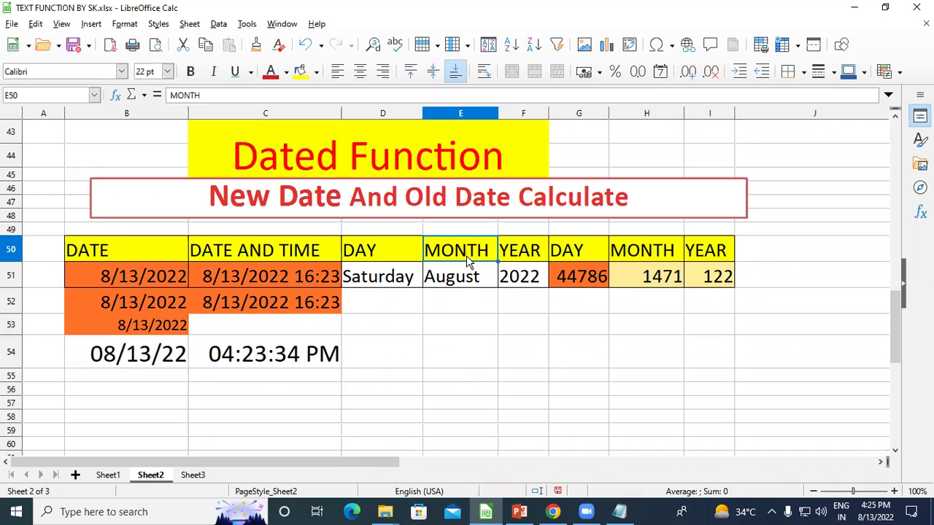
pyautogui.click(540, 251)
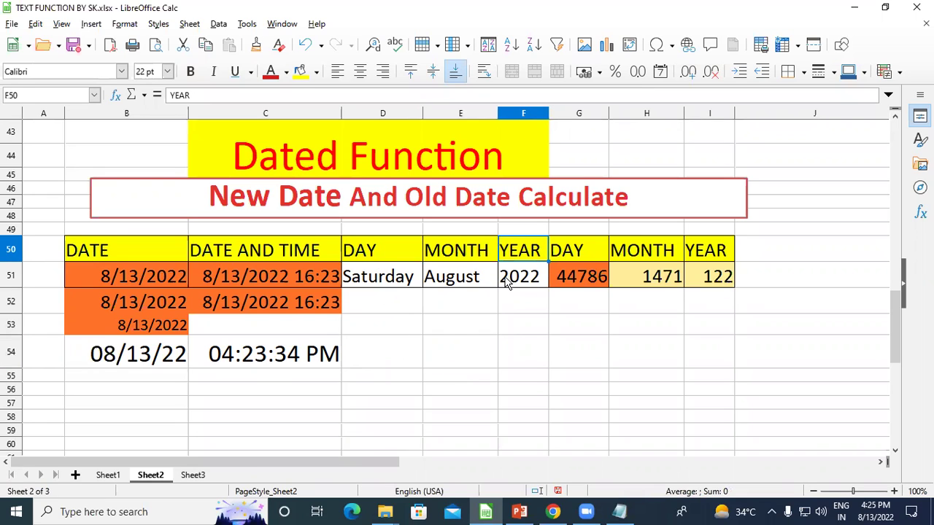
pyautogui.click(398, 344)
pyautogui.click(385, 312)
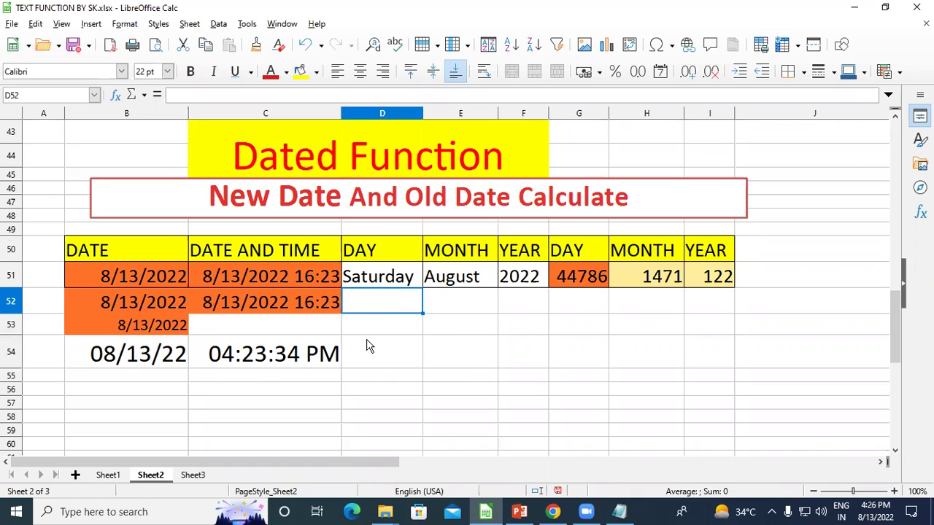
pyautogui.click(369, 346)
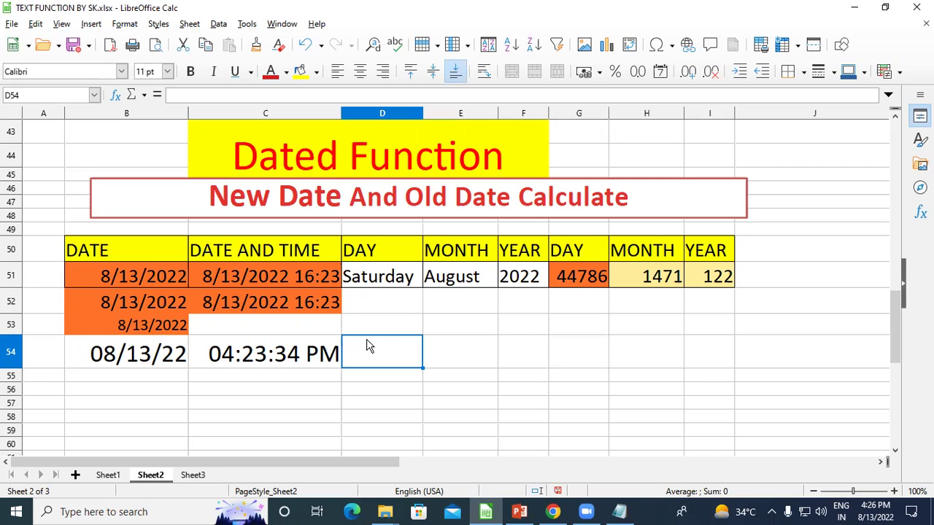
# Make row 55 taller and enter the formula =TEXT(B54,"DDDD") in cell D55 to extract the weekday name.
pyautogui.moveTo(16, 383); pyautogui.dragTo(63, 409)
pyautogui.click(100, 399)
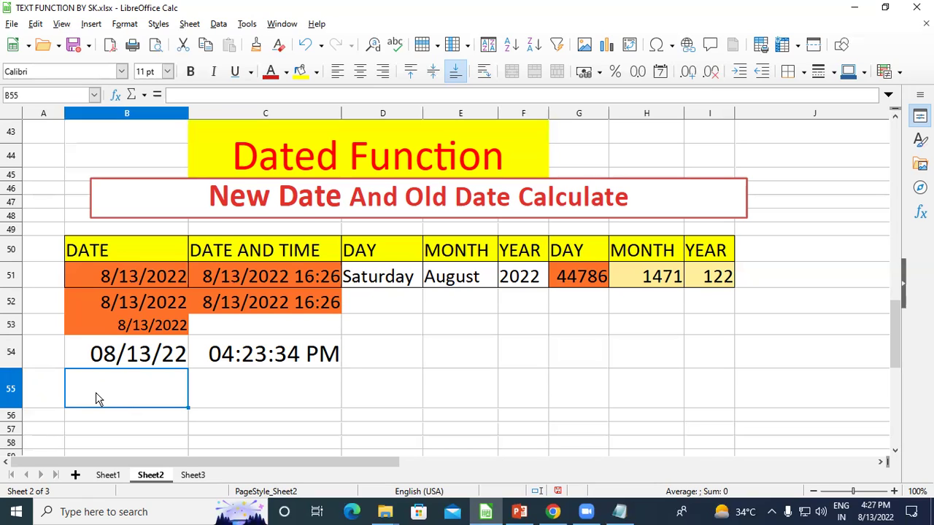
pyautogui.click(368, 387)
pyautogui.write('=')
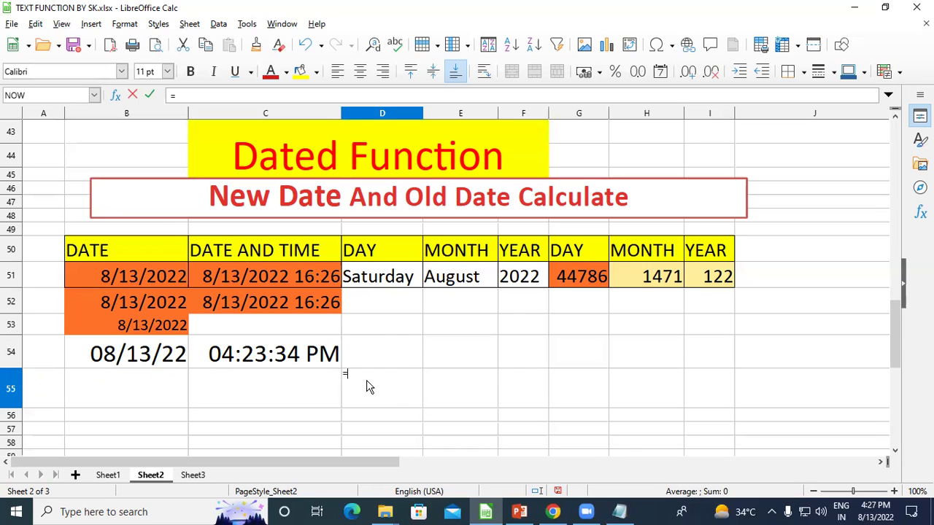
pyautogui.write('TEXT')
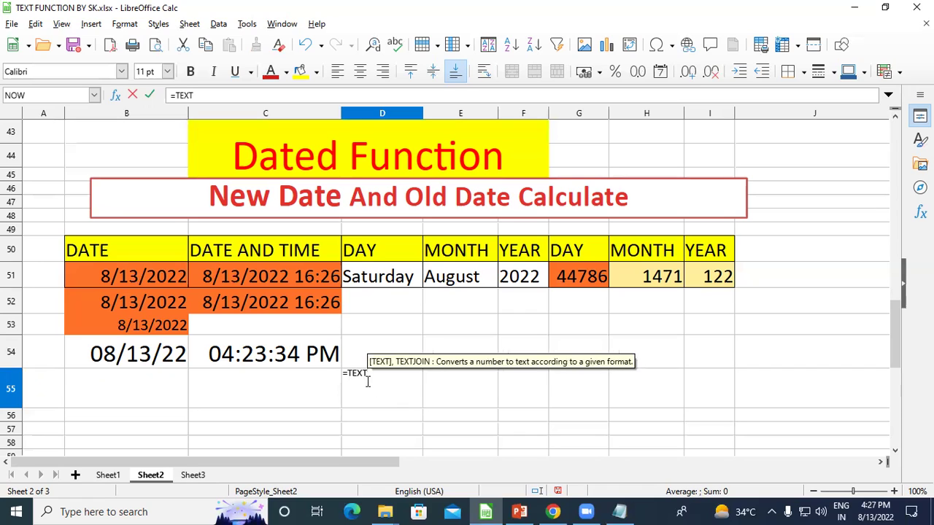
pyautogui.write('(')
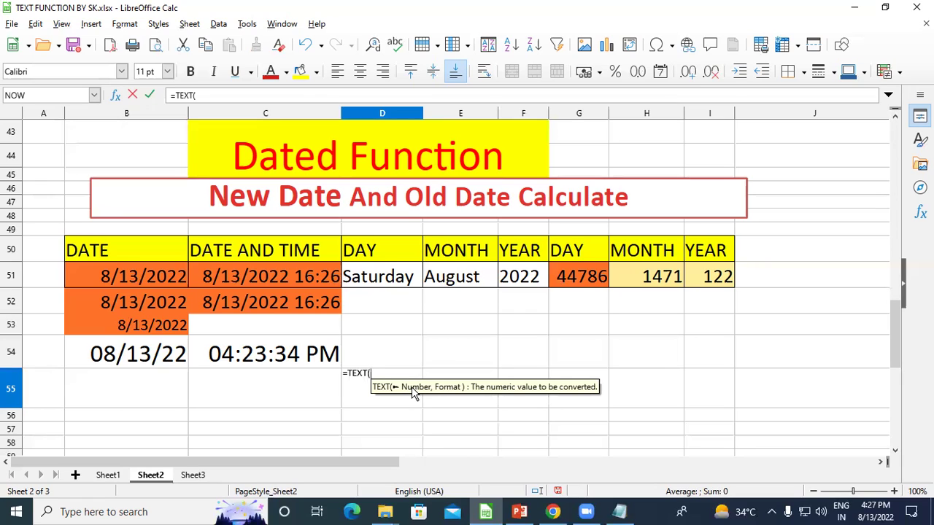
pyautogui.click(110, 354)
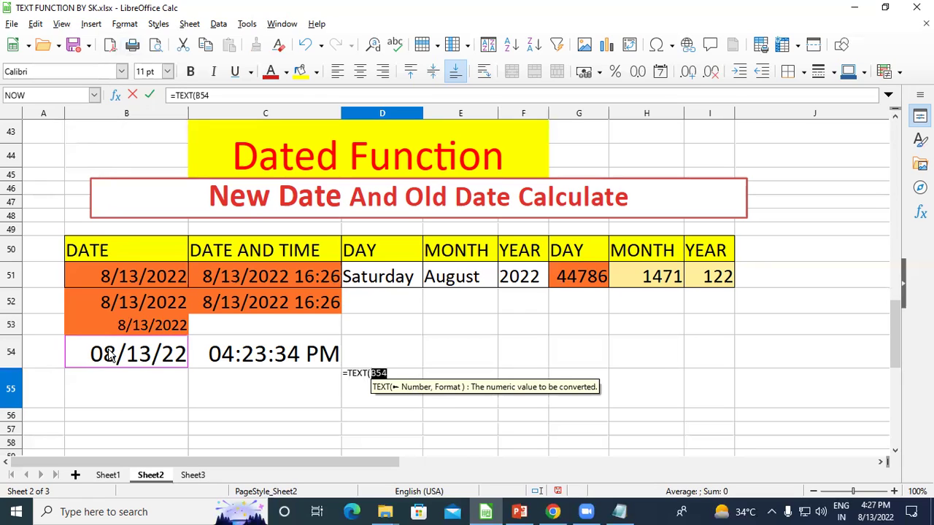
pyautogui.write(',')
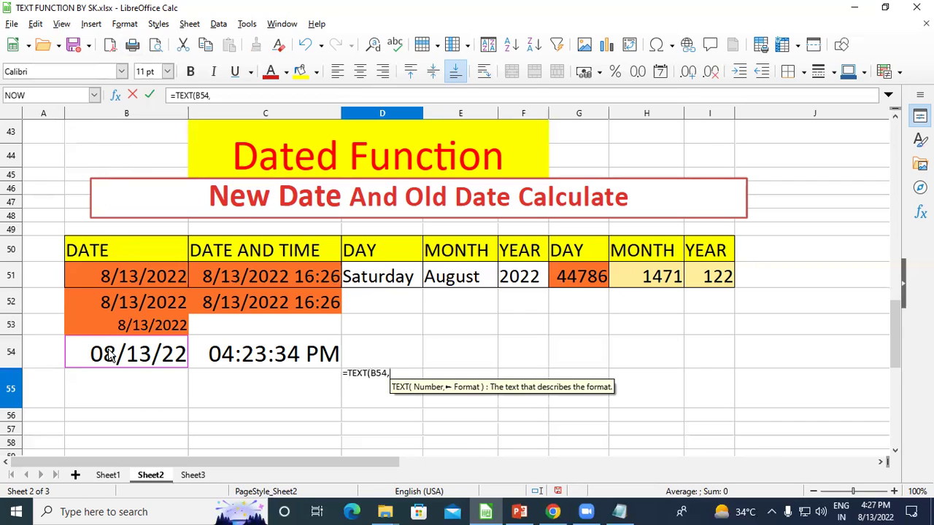
pyautogui.write('"')
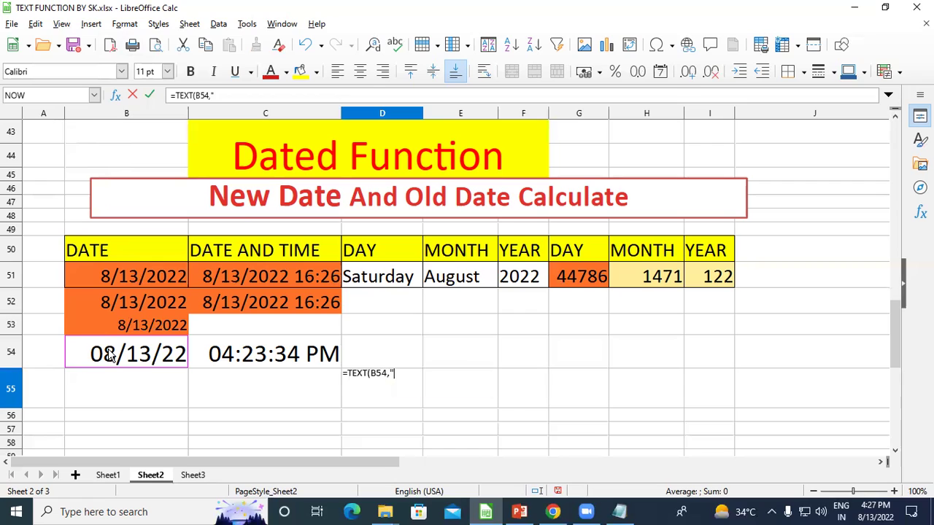
pyautogui.write('DDDD"')
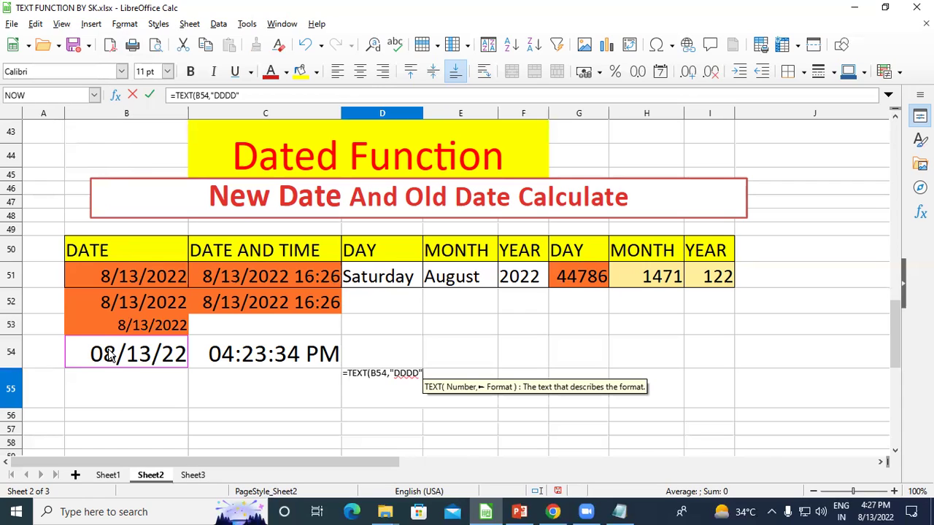
pyautogui.write(')')
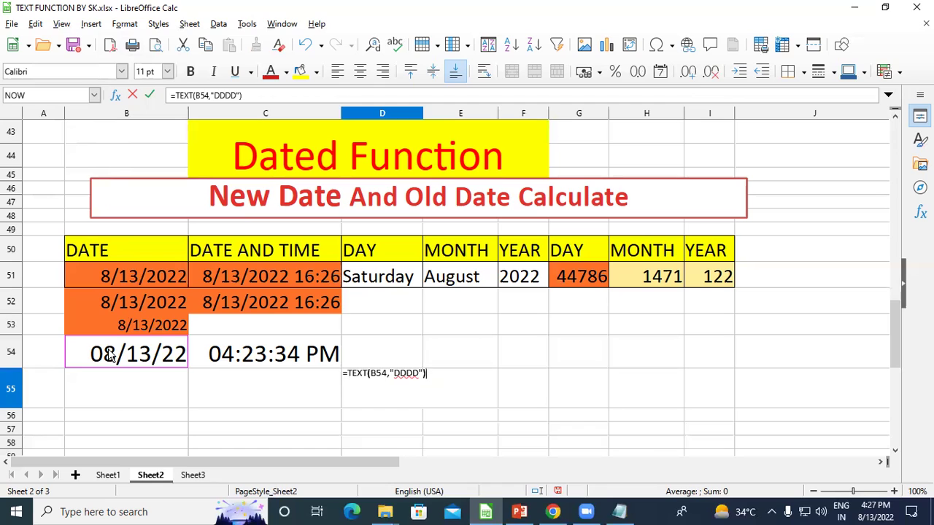
pyautogui.press('Return')
# Set the font size of the weekday in D55 to 28 pt and widen column D.
pyautogui.click(383, 383)
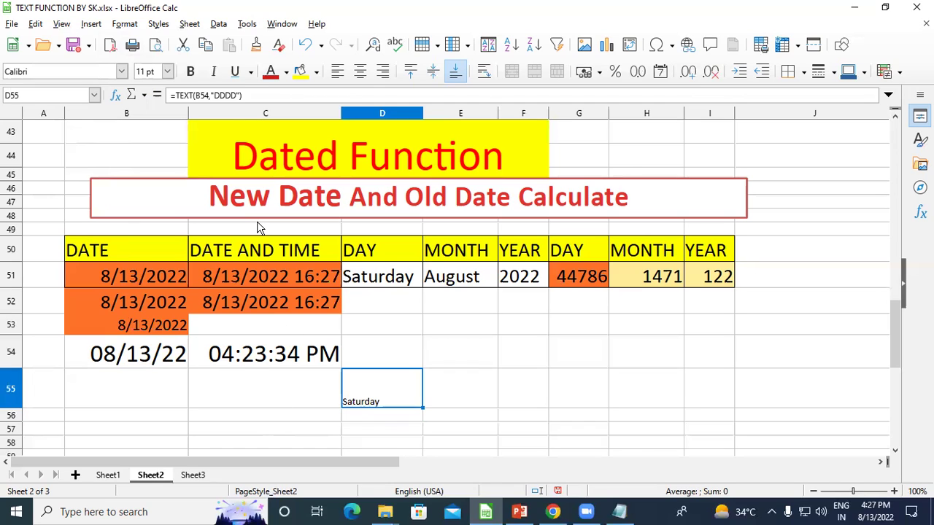
pyautogui.click(167, 70)
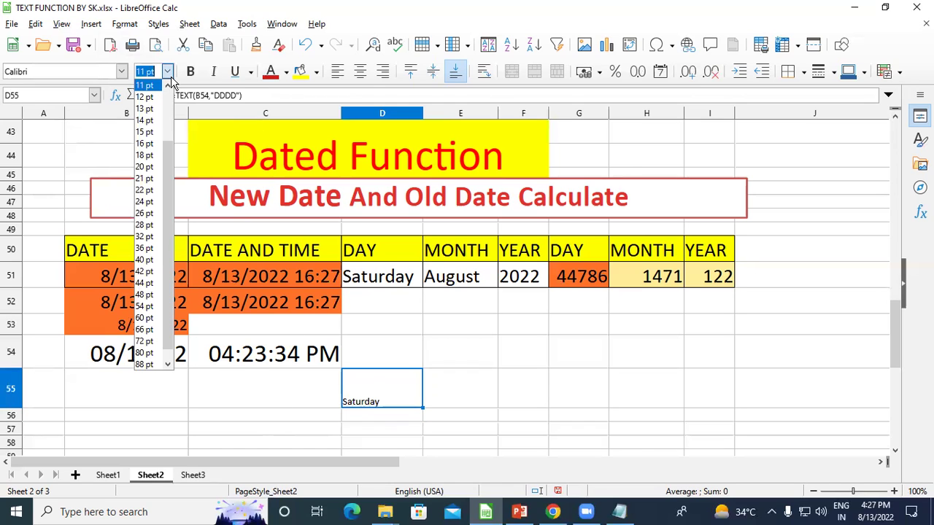
pyautogui.click(150, 232)
pyautogui.moveTo(423, 113); pyautogui.dragTo(455, 115)
pyautogui.click(416, 424)
pyautogui.click(416, 396)
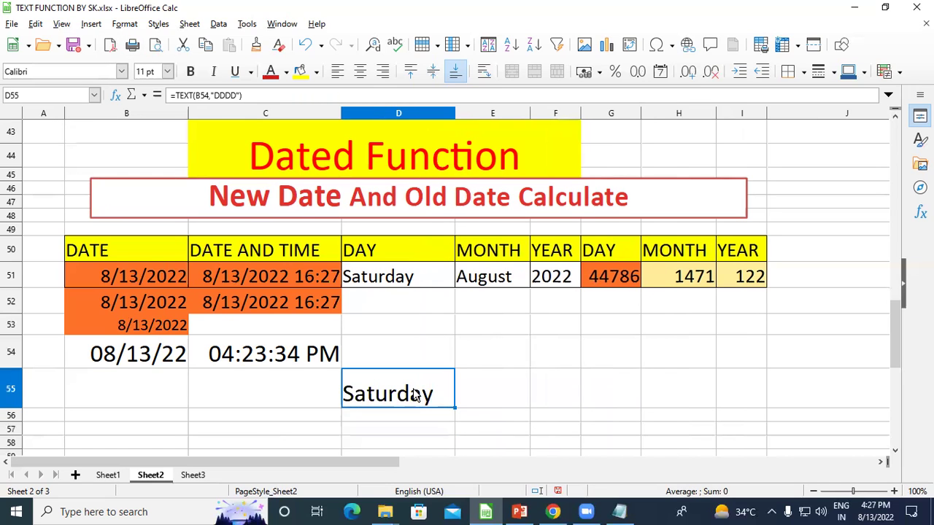
# Replace the date in cell B54 with 08/15/1947.
pyautogui.click(135, 355)
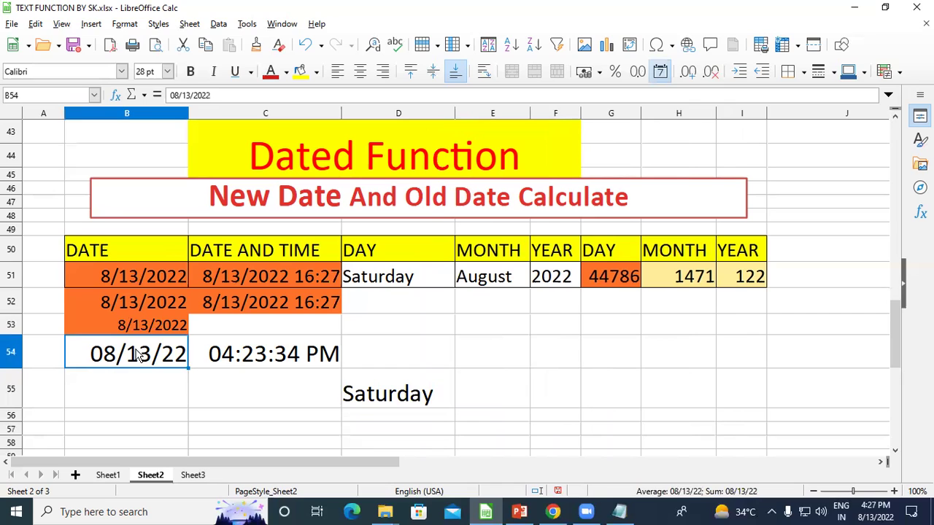
pyautogui.write('08/1')
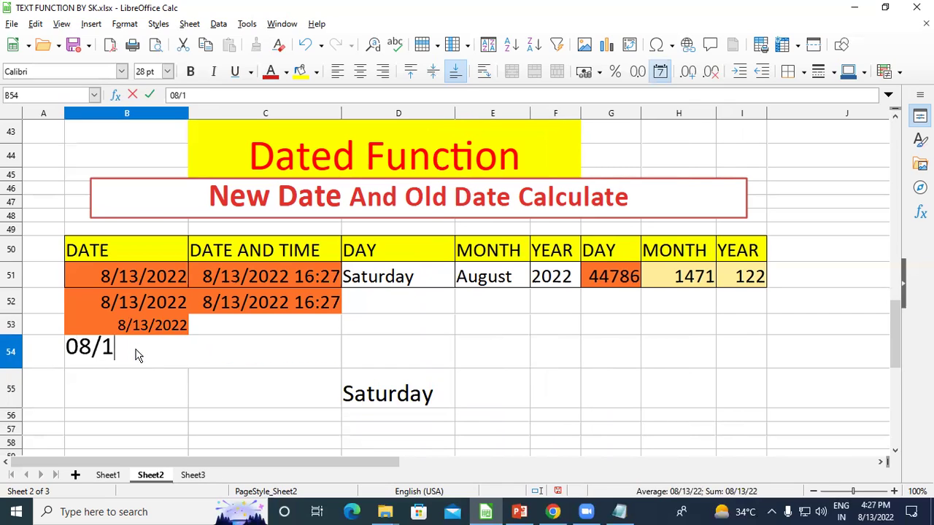
pyautogui.write('5/1947')
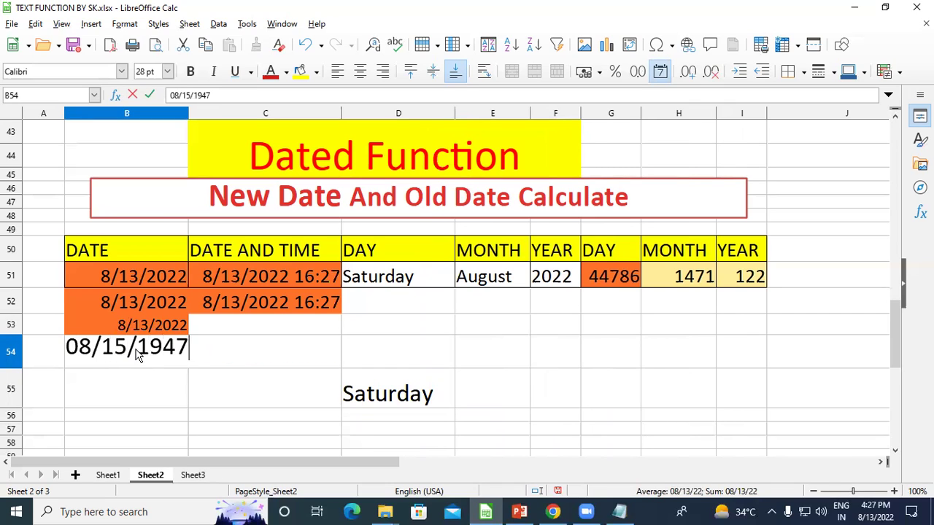
pyautogui.press('Return')
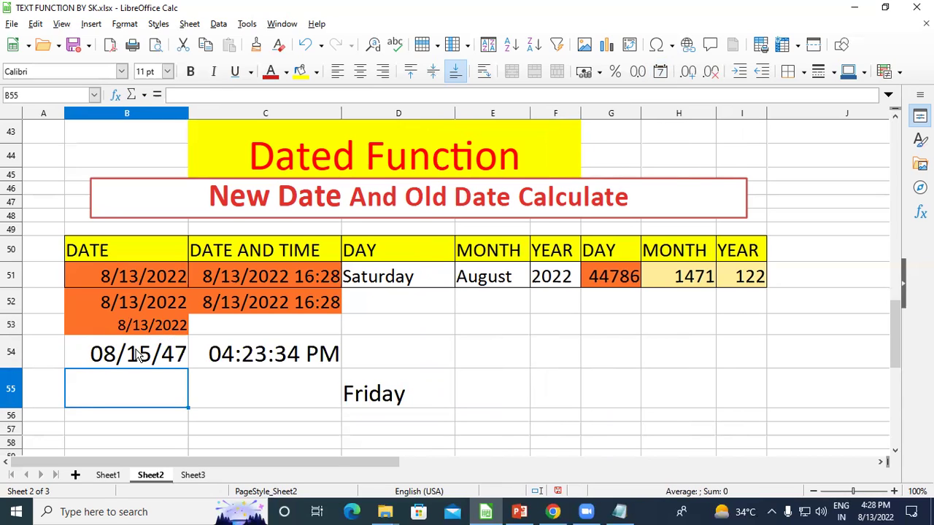
# Change only the year of the date in cell B54 to 2022.
pyautogui.doubleClick(137, 352)
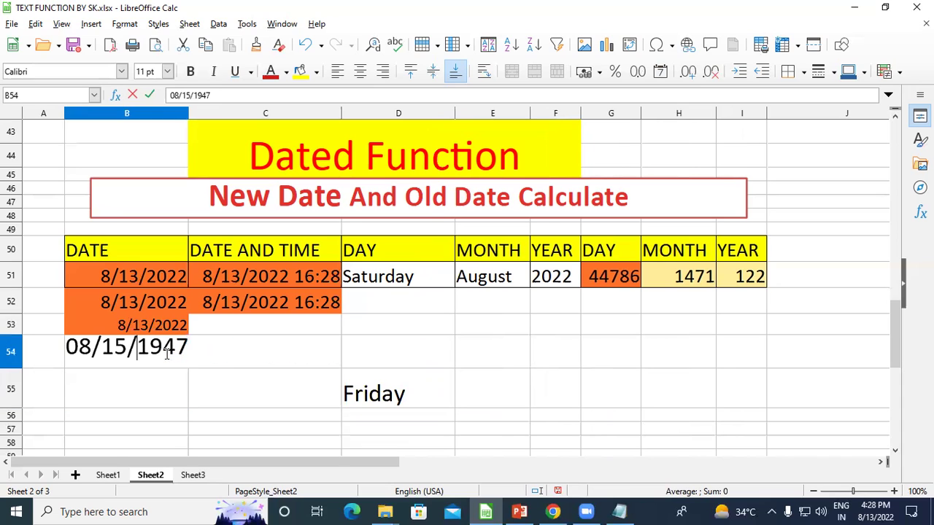
pyautogui.moveTo(188, 348); pyautogui.dragTo(137, 348)
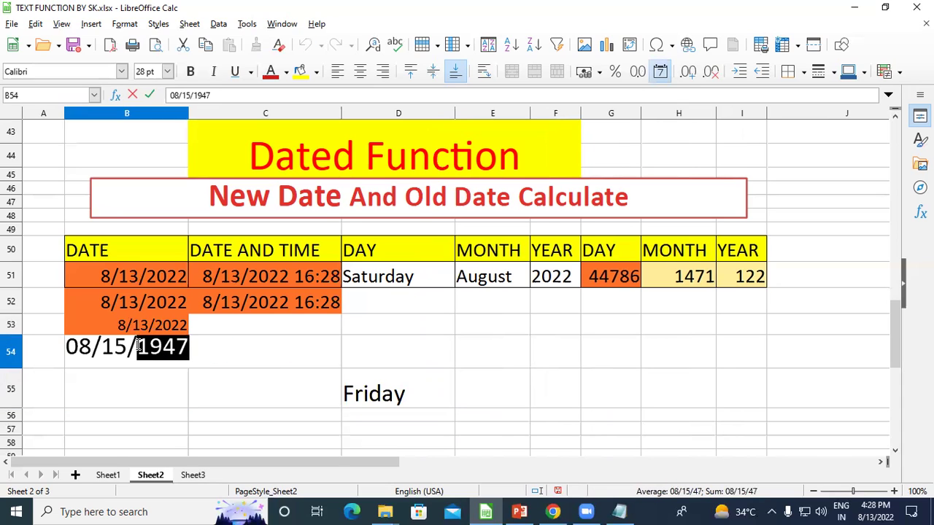
pyautogui.write('2022')
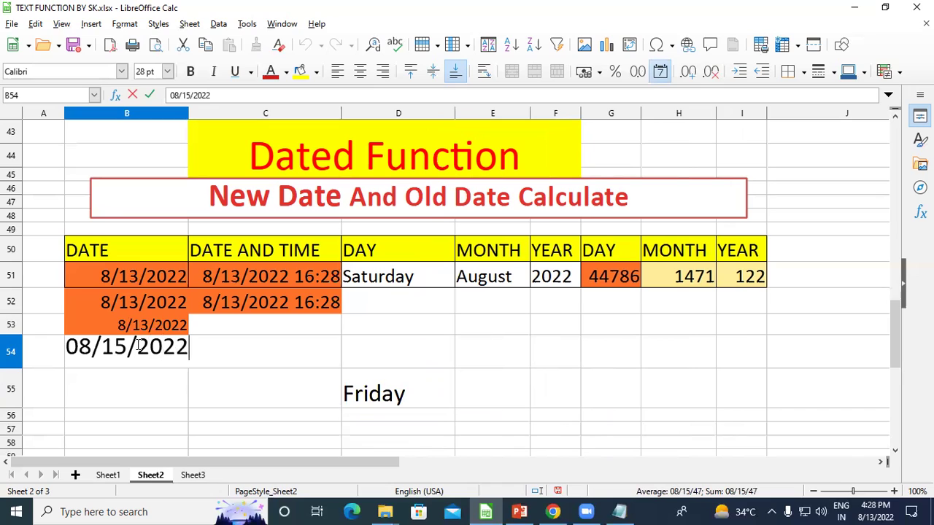
pyautogui.press('Return')
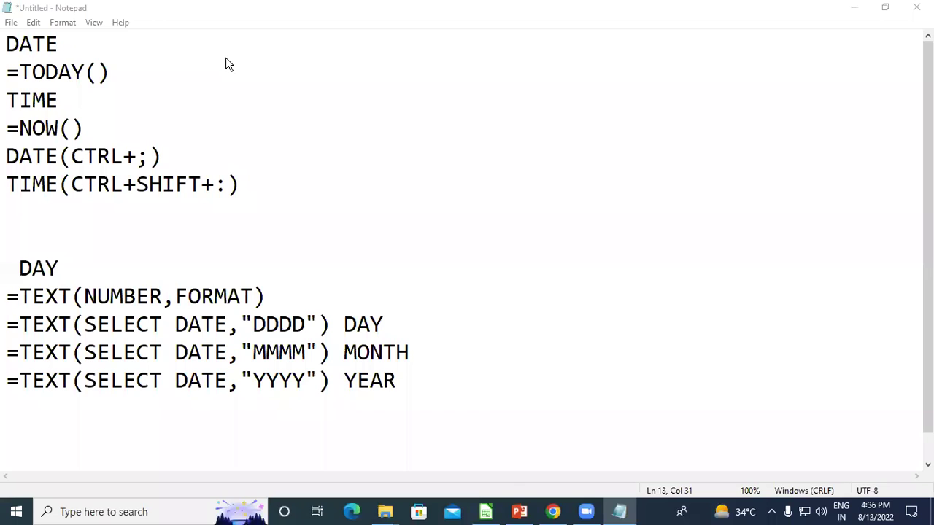
# Switch from the notes to the LibreOffice Calc workbook and examine the weekday formula in D55.
pyautogui.click(487, 513)
pyautogui.click(634, 355)
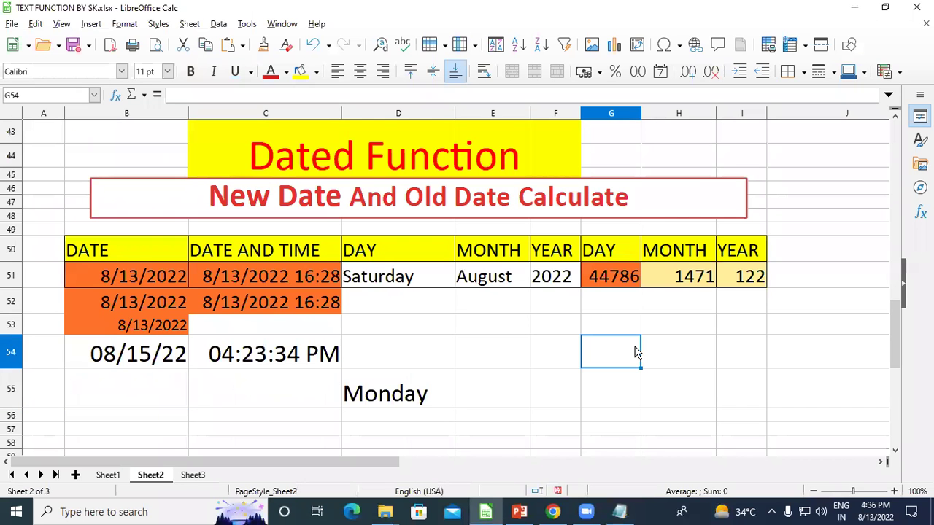
pyautogui.click(509, 329)
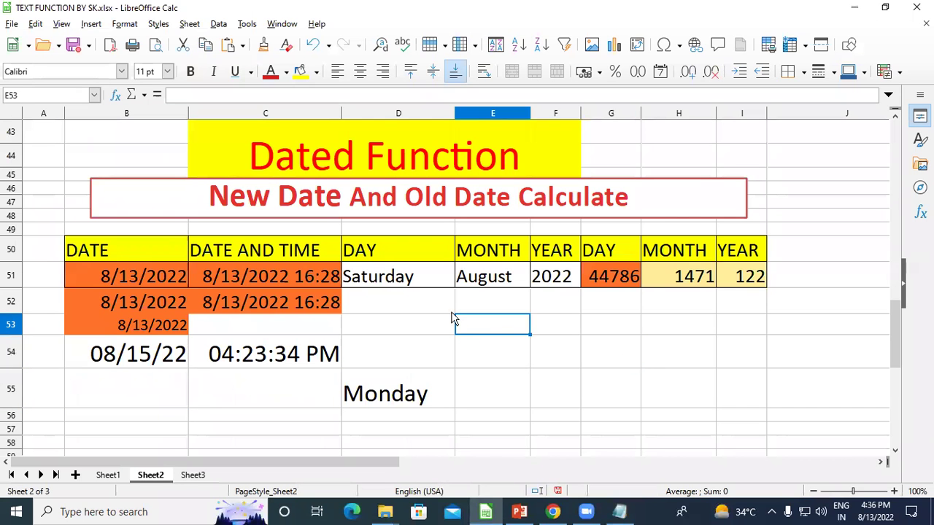
pyautogui.click(397, 402)
pyautogui.scroll(1, 538, 350)
pyautogui.scroll(-2, 538, 354)
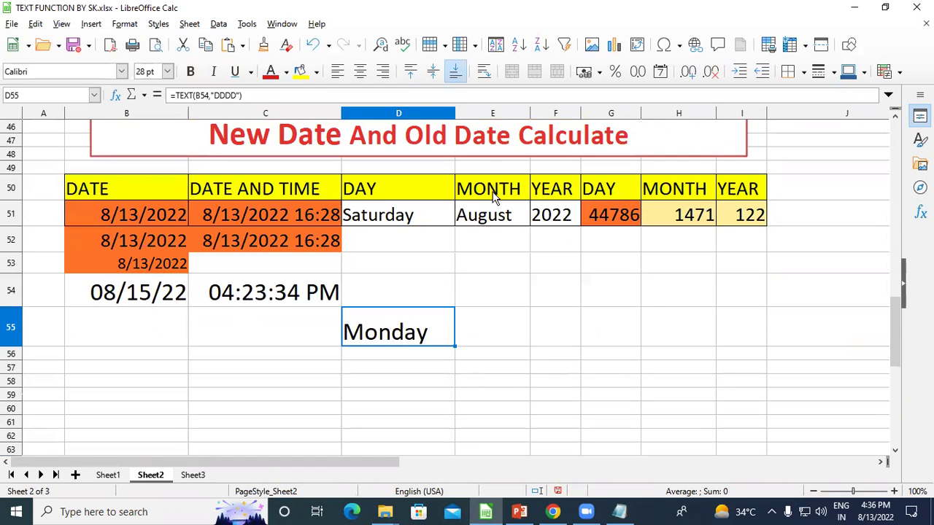
# Enter the formula =TEXT(B54,"MMMM") in cell E55 to extract the month name, and select that cell.
pyautogui.click(486, 326)
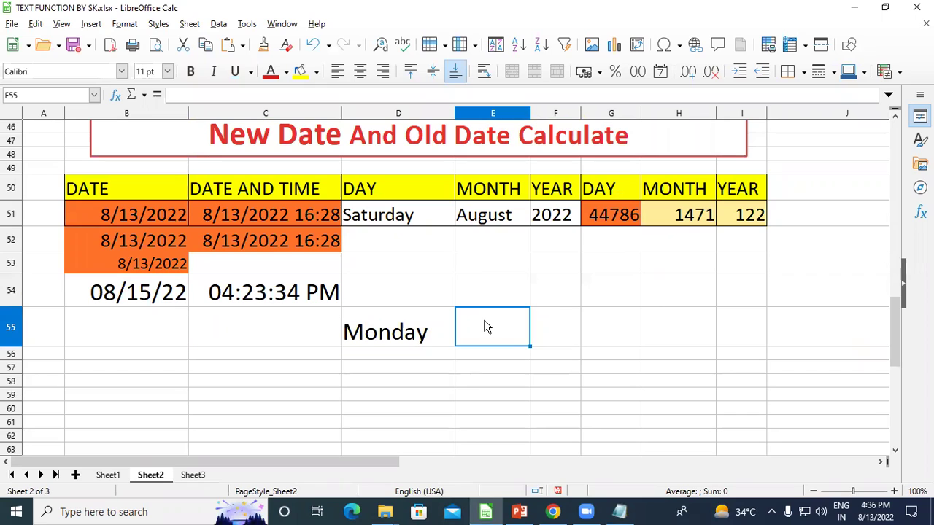
pyautogui.write('=')
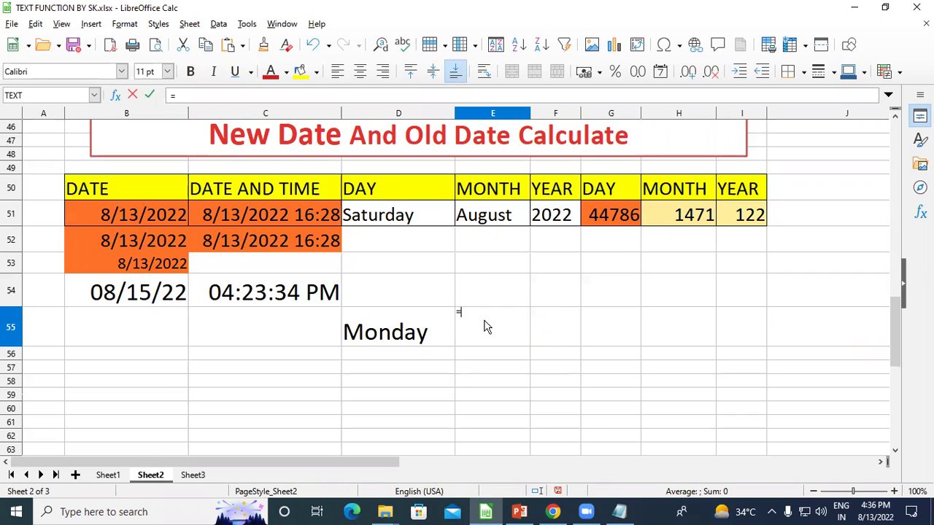
pyautogui.write('TEXT')
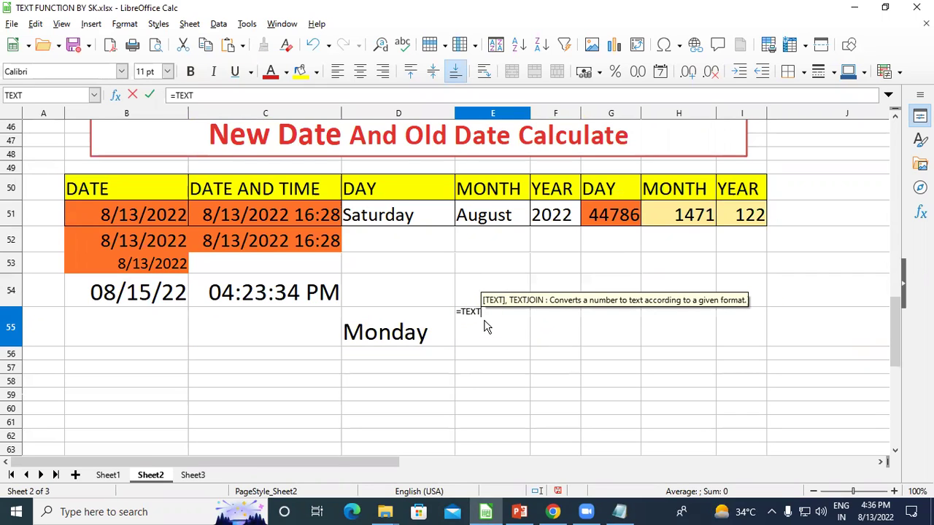
pyautogui.write('(')
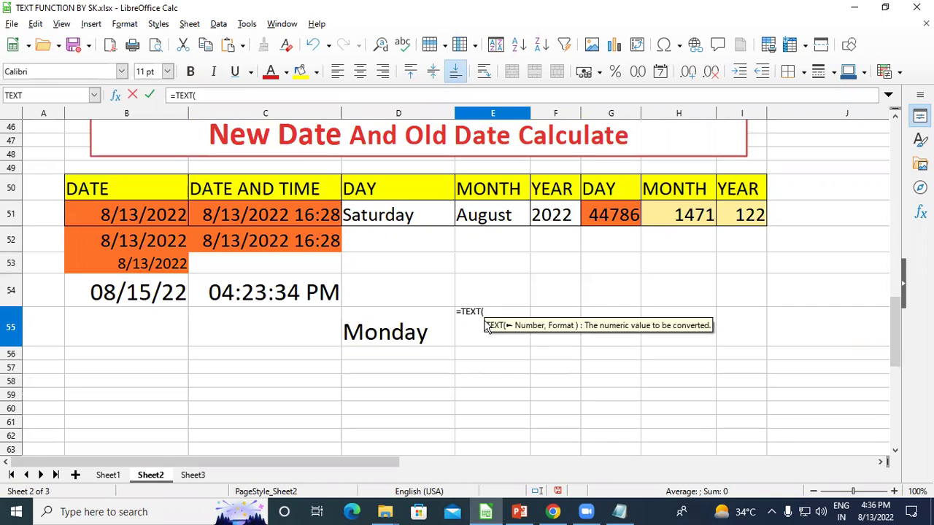
pyautogui.click(150, 303)
pyautogui.write(',"')
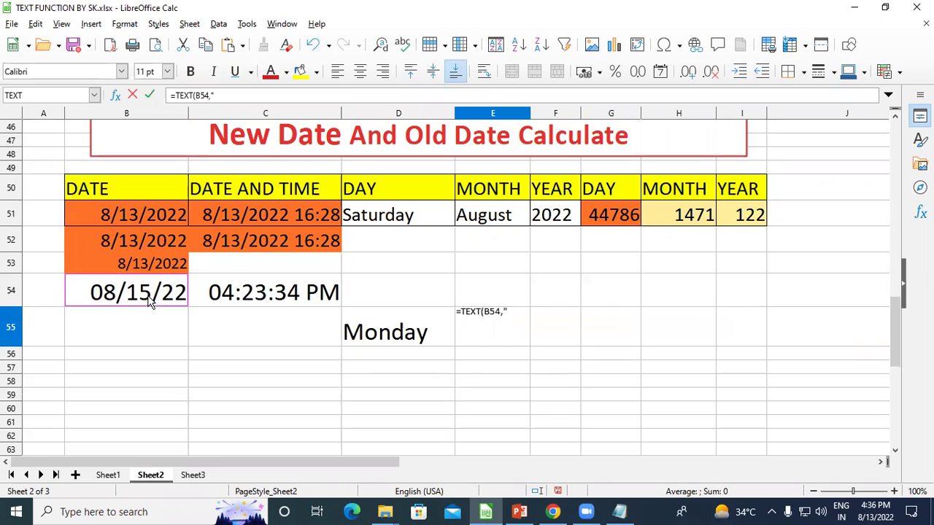
pyautogui.write('MMMM"')
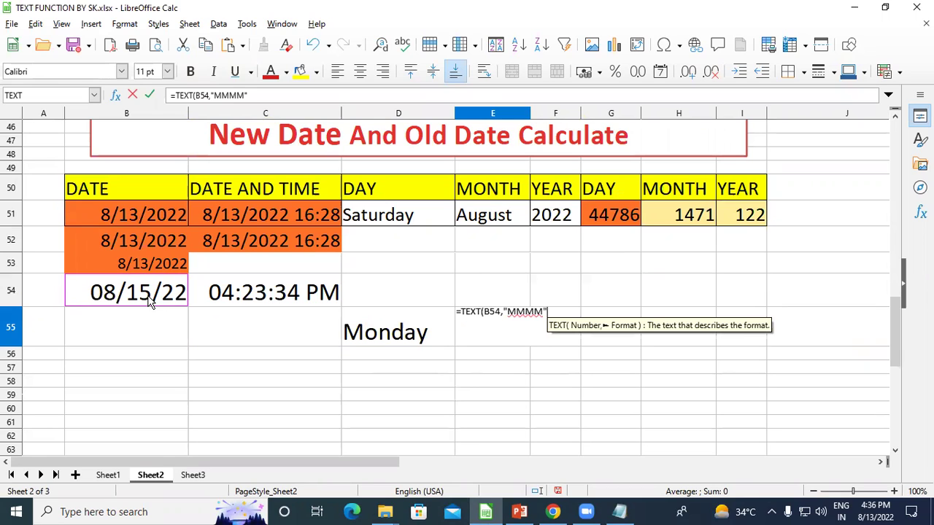
pyautogui.press('Return')
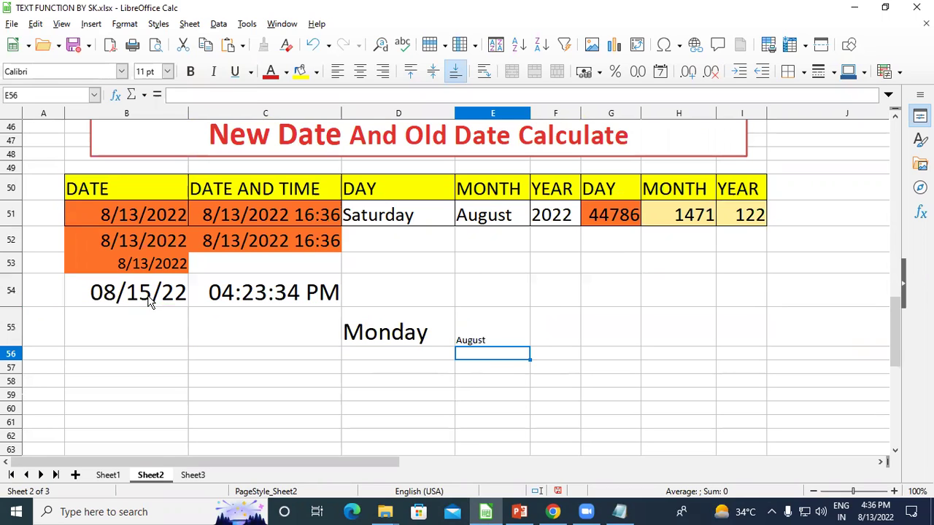
pyautogui.click(477, 326)
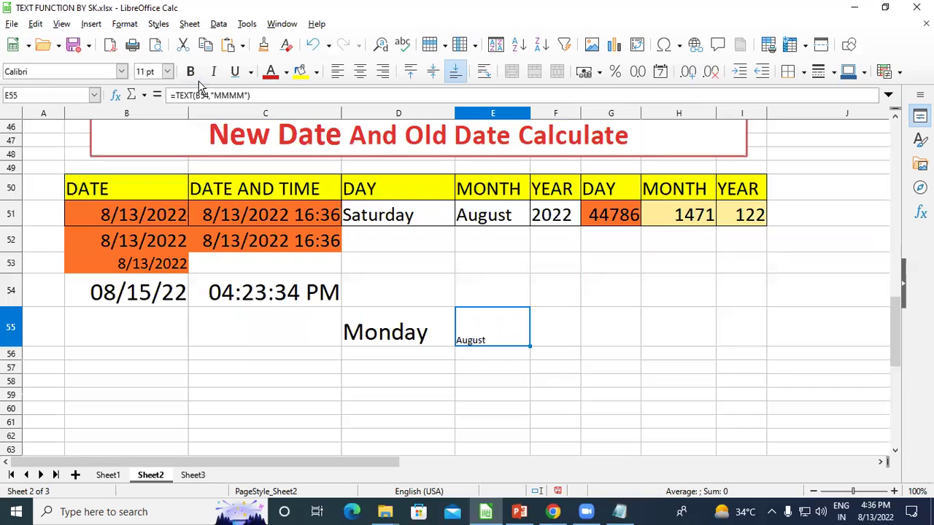
# Set the font size of the month name in cell E55 to 28 pt.
pyautogui.click(167, 71)
pyautogui.click(140, 213)
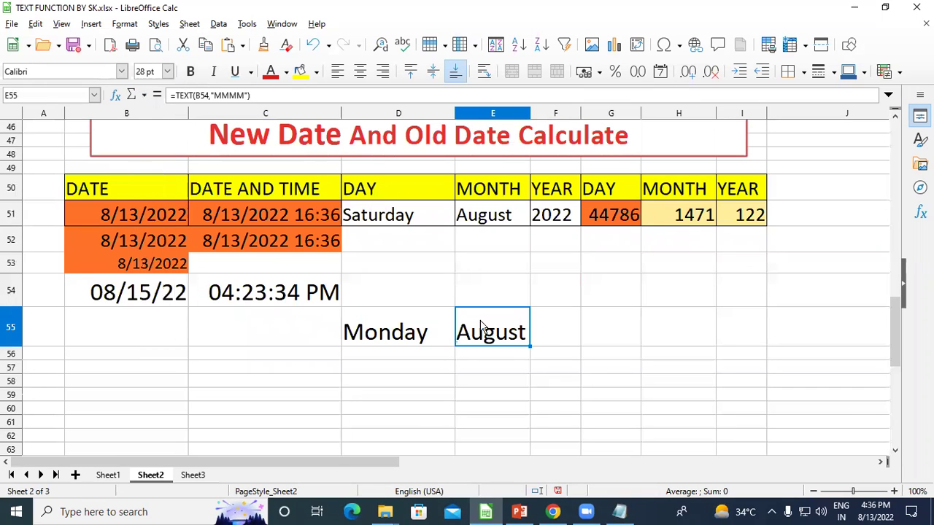
# Enter the formula =TEXT(B54,"YYYY") in cell F55 to extract the year from the date.
pyautogui.click(540, 333)
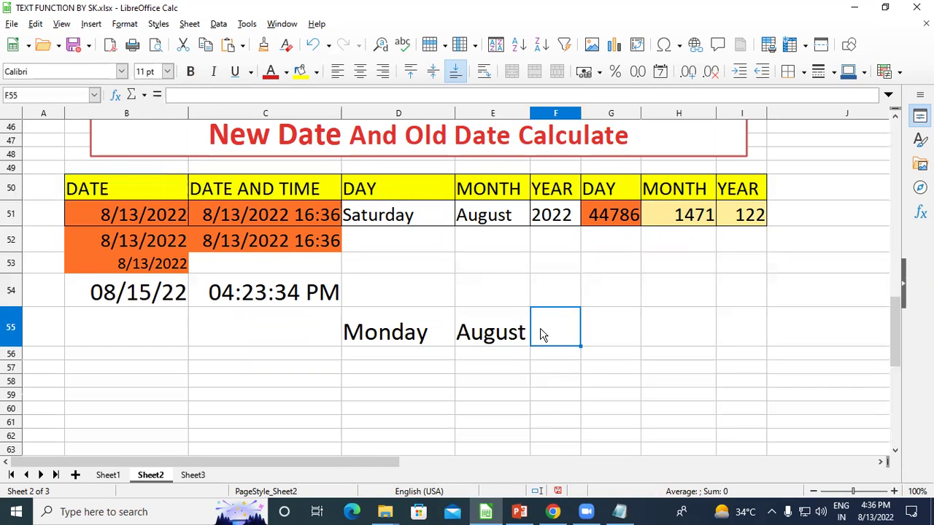
pyautogui.write('=')
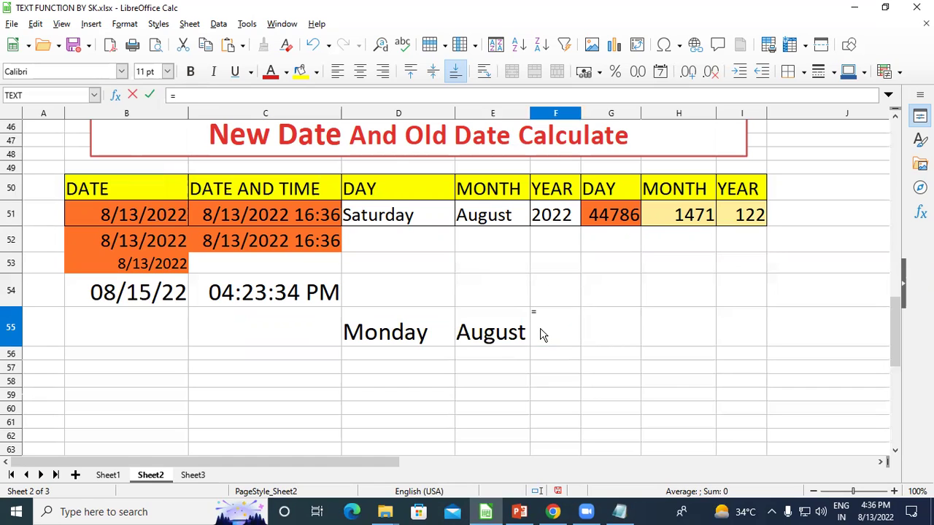
pyautogui.write('TEXT(')
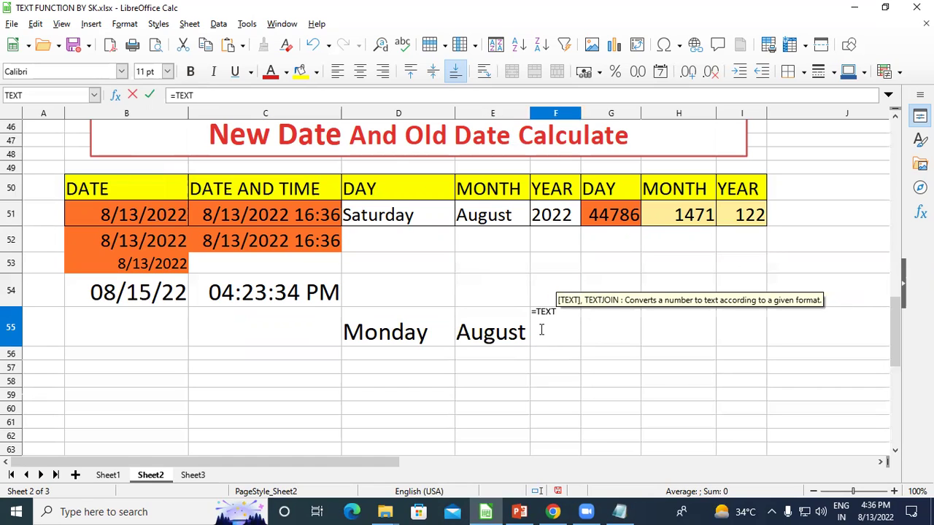
pyautogui.click(167, 291)
pyautogui.write(',')
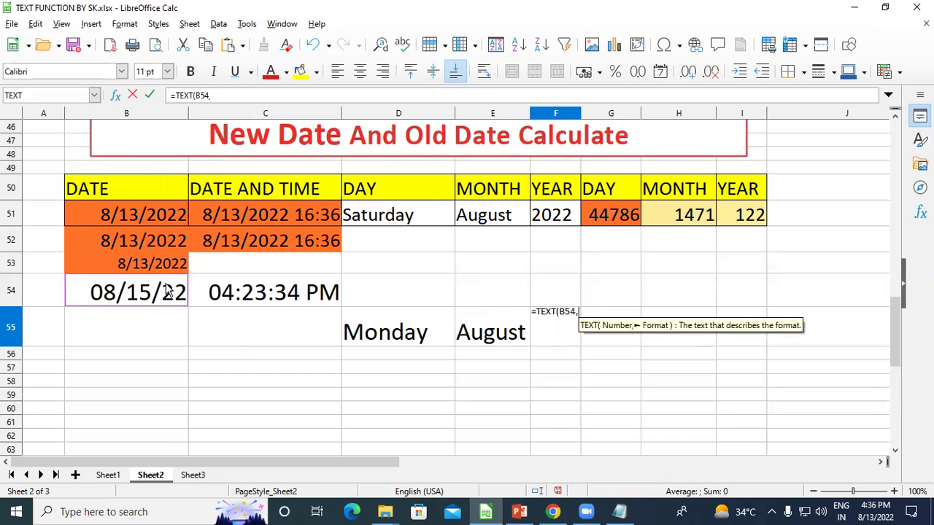
pyautogui.write('"YYYY')
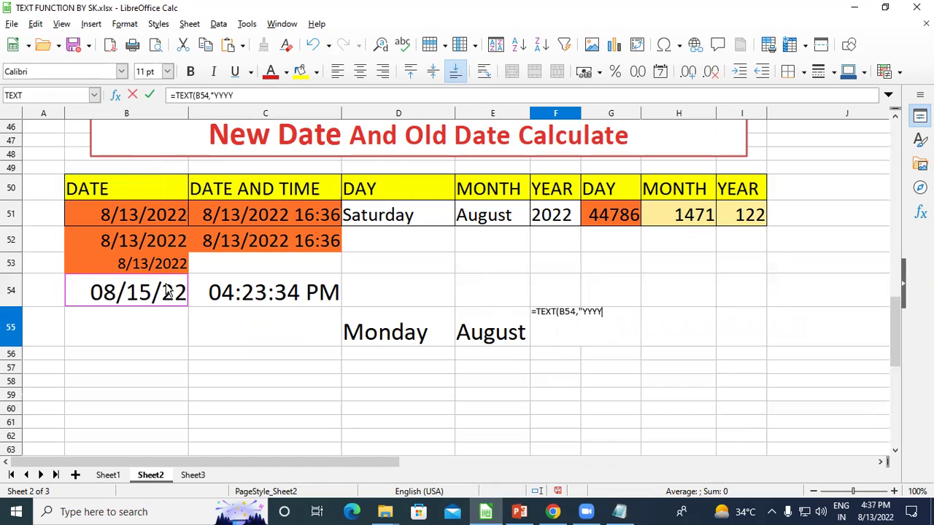
pyautogui.write('")')
pyautogui.press('Return')
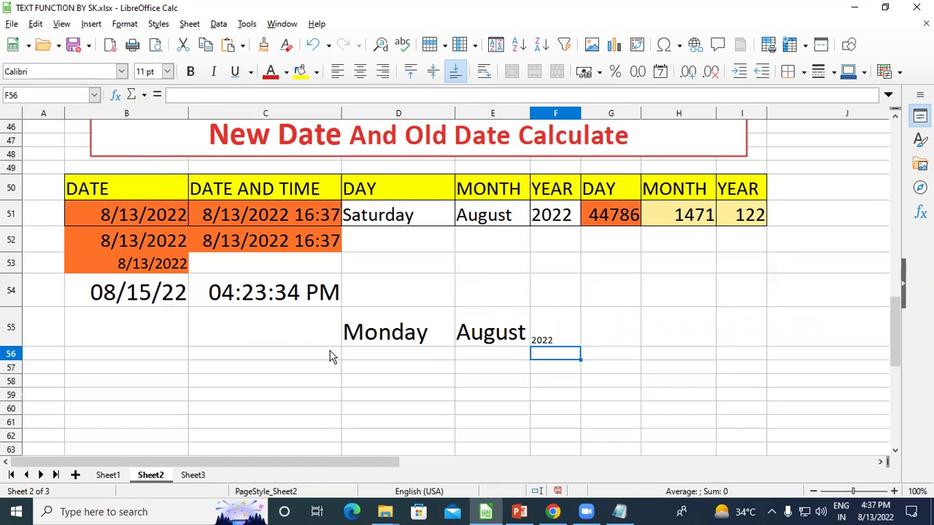
# Set the font size of the extracted year in cell F55 to 28 pt.
pyautogui.click(552, 325)
pyautogui.click(168, 70)
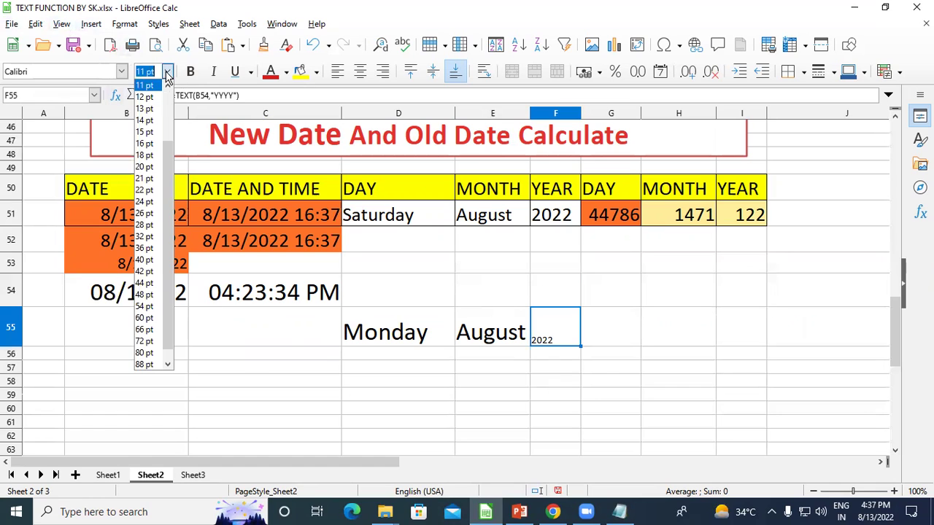
pyautogui.click(150, 237)
pyautogui.click(509, 383)
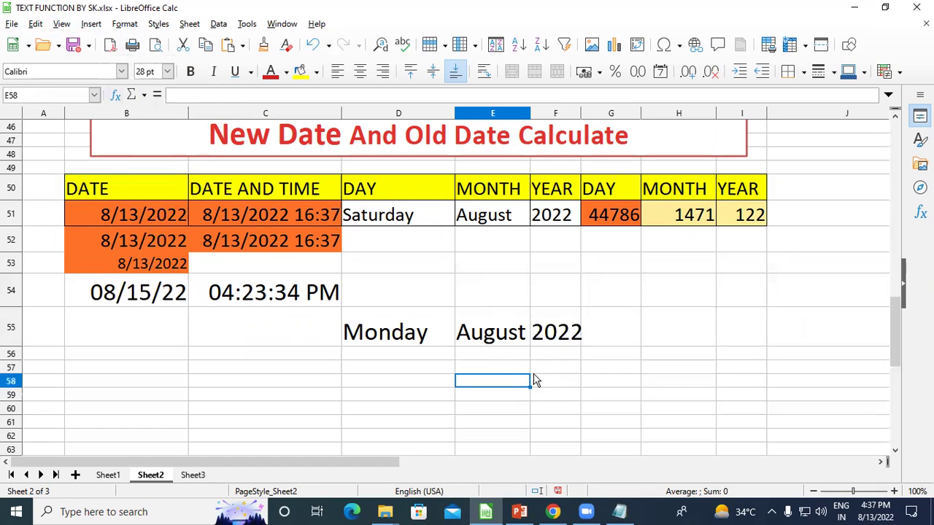
# Review the TEXT formulas in D55, E55 and F55, and the DAY, MONTH and YEAR headings in G50:I50.
pyautogui.click(381, 334)
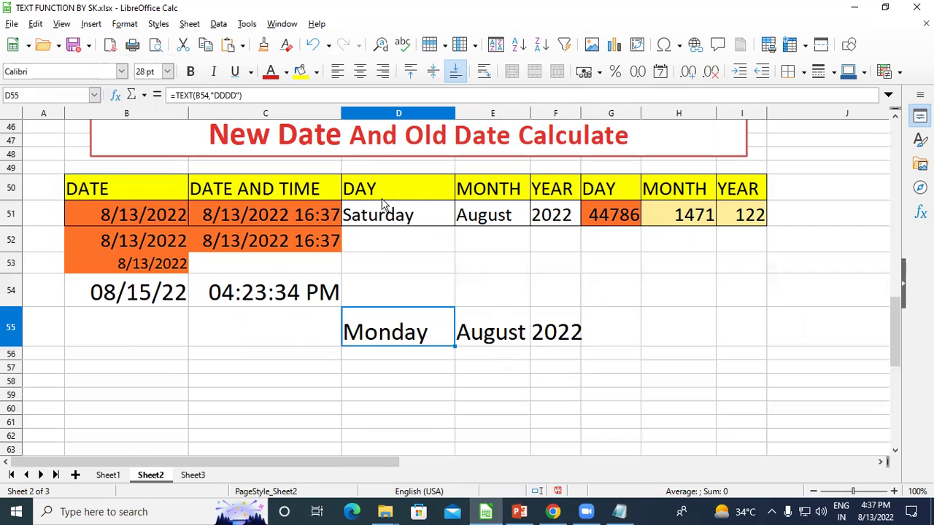
pyautogui.click(491, 341)
pyautogui.click(547, 320)
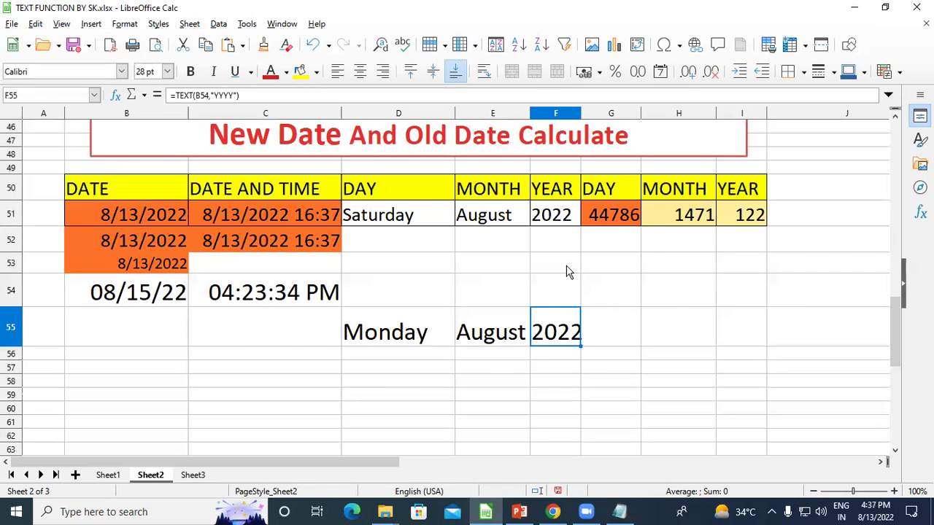
pyautogui.click(628, 382)
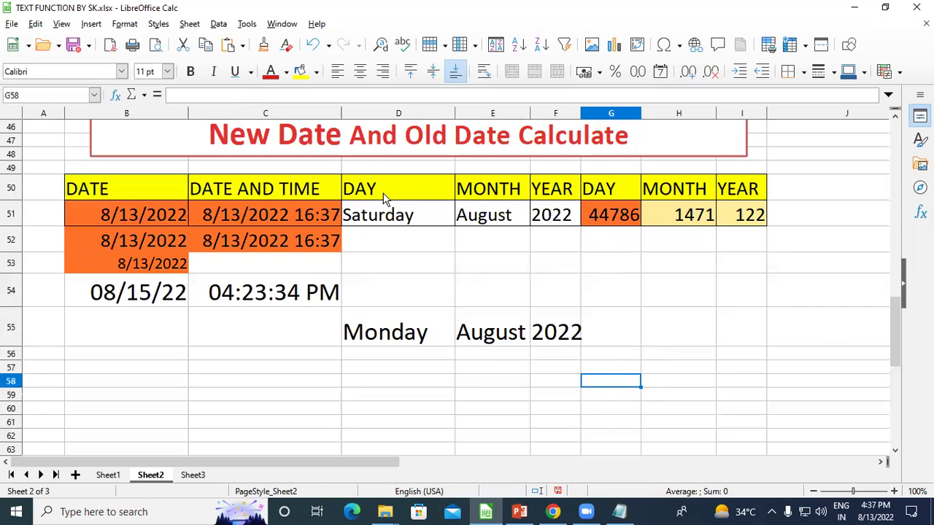
pyautogui.click(376, 331)
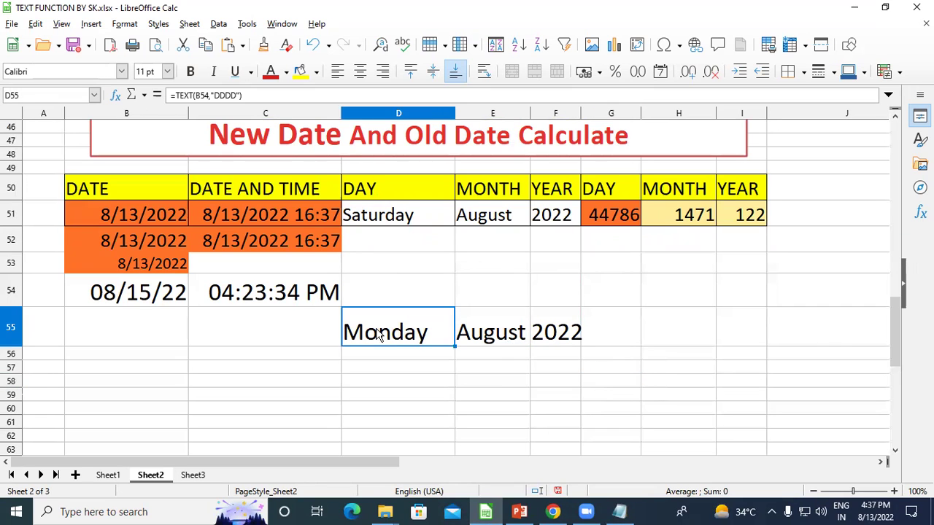
pyautogui.click(494, 343)
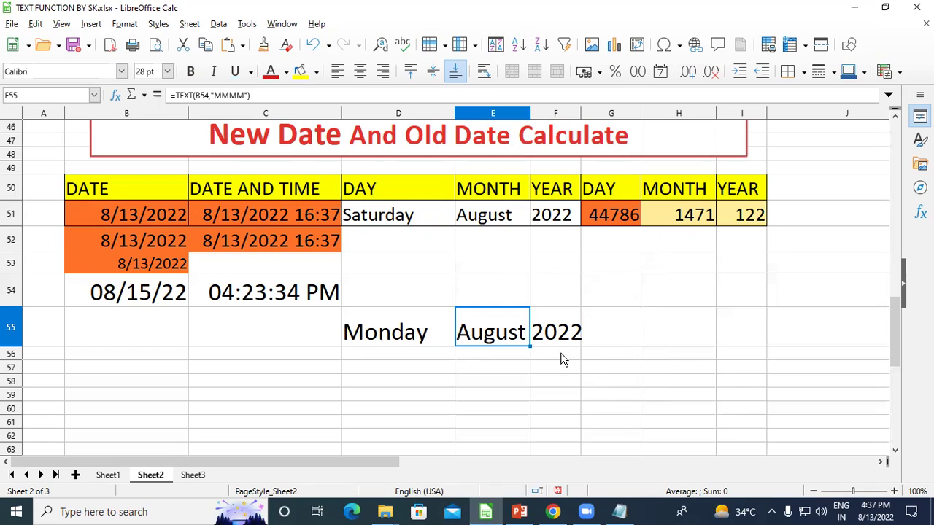
pyautogui.click(685, 323)
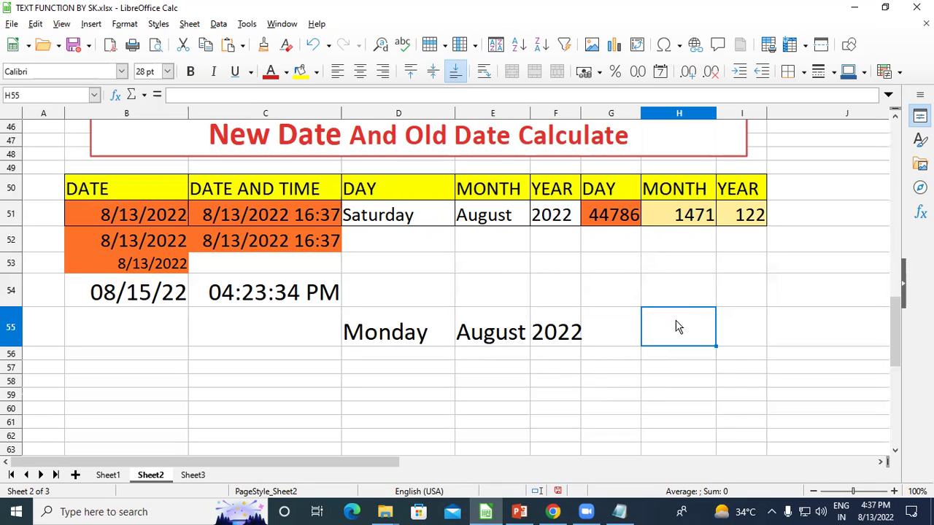
pyautogui.click(603, 191)
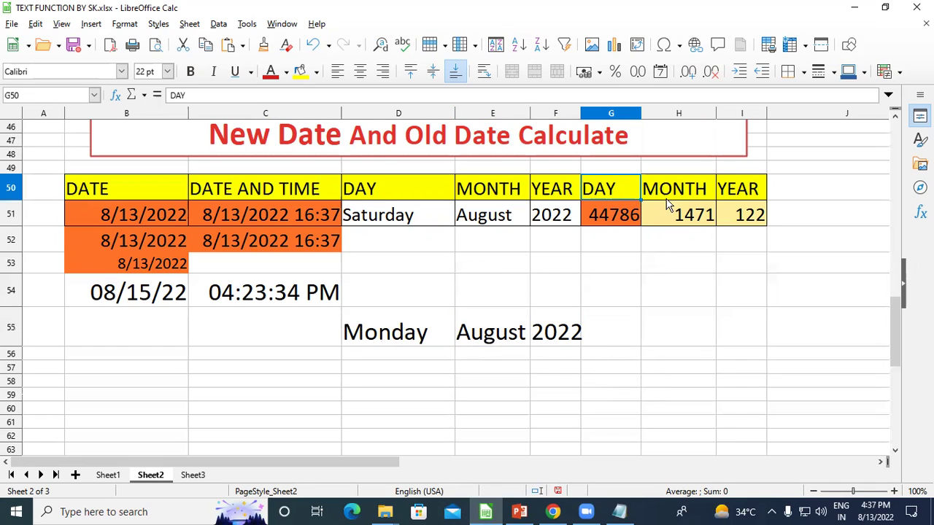
pyautogui.click(701, 192)
pyautogui.click(723, 192)
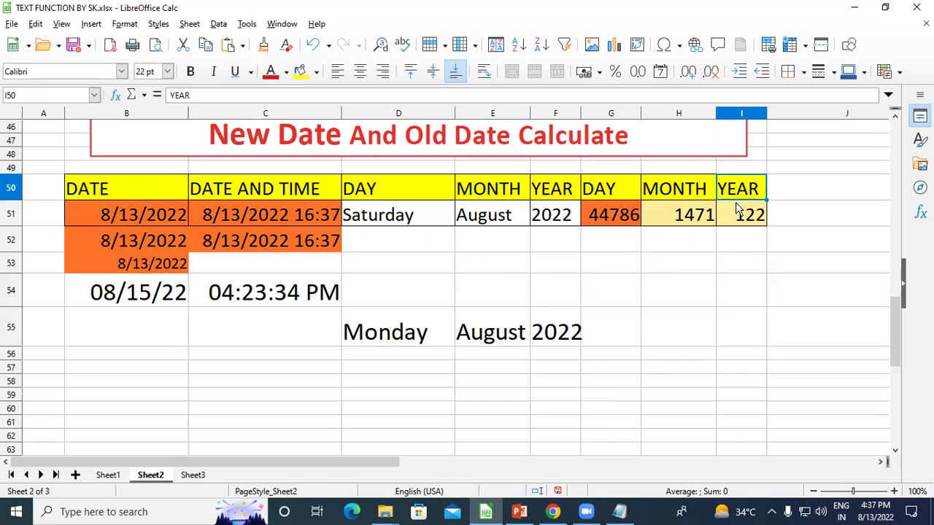
pyautogui.click(718, 372)
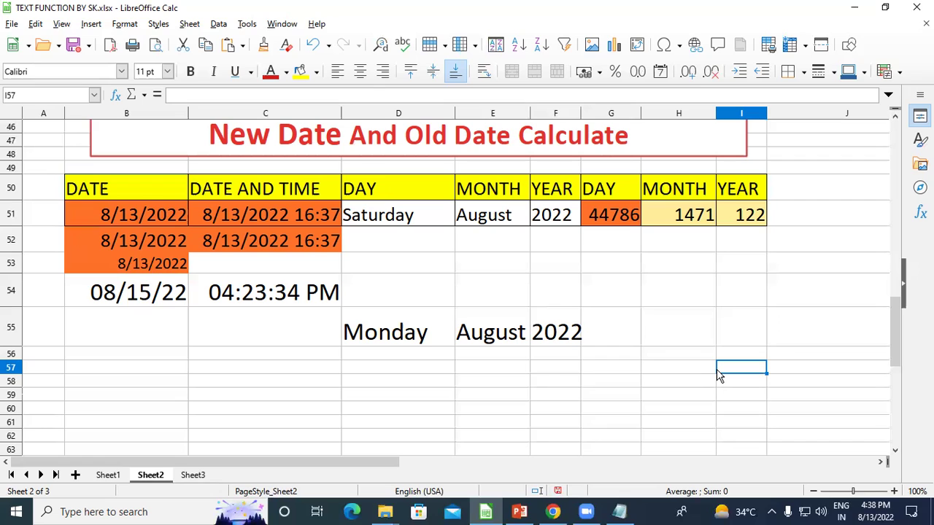
# Set the font size of the empty cell G55 to 28 pt.
pyautogui.click(611, 327)
pyautogui.write('=')
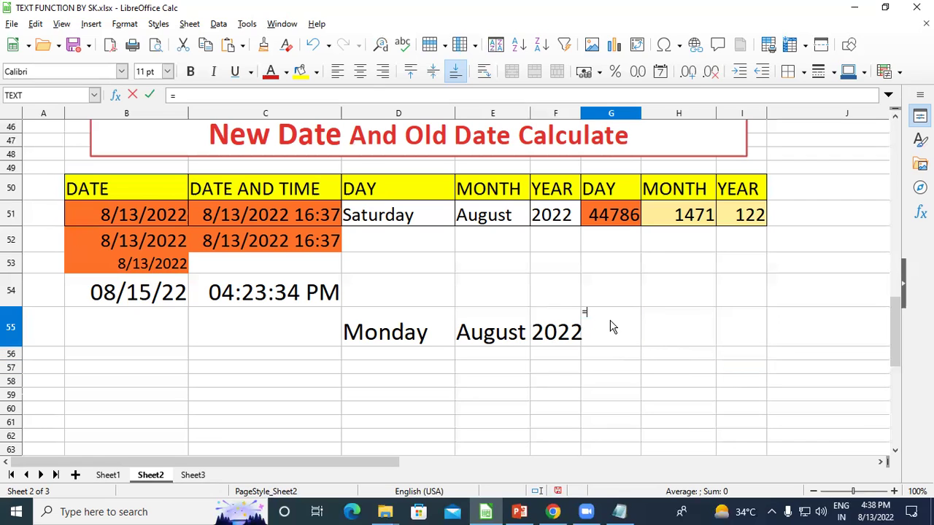
pyautogui.press('Escape')
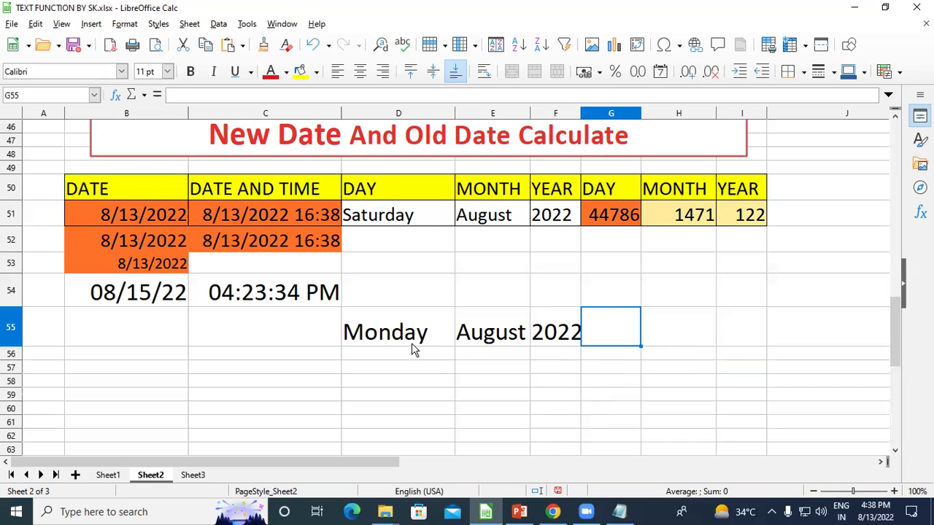
pyautogui.click(167, 71)
pyautogui.click(146, 221)
pyautogui.write('=')
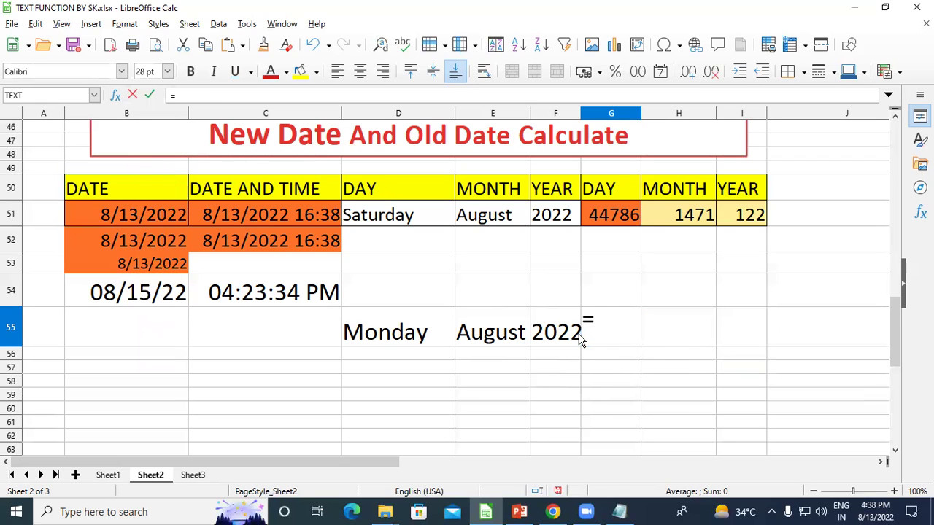
pyautogui.write('TEXT')
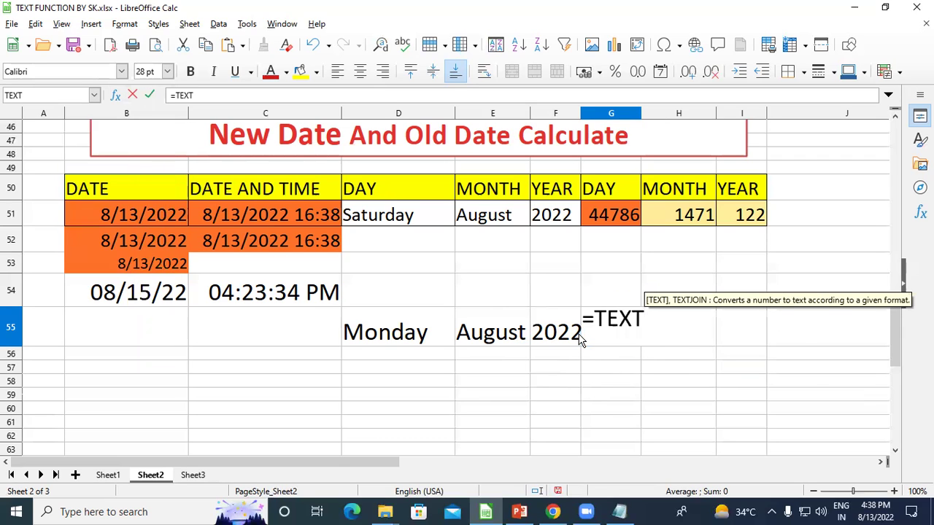
pyautogui.press('BackSpace')
pyautogui.press('BackSpace')
pyautogui.press('BackSpace')
pyautogui.press('BackSpace')
pyautogui.write('DATEDIF')
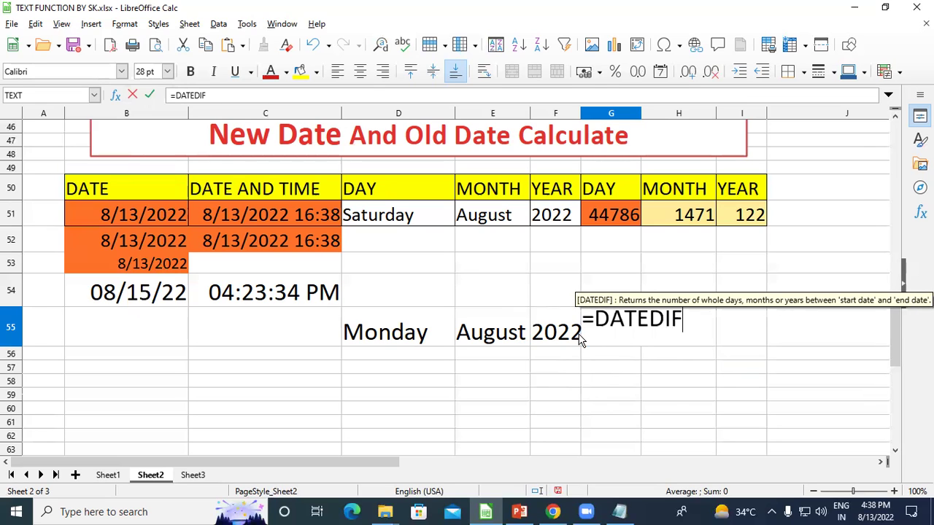
pyautogui.write('(')
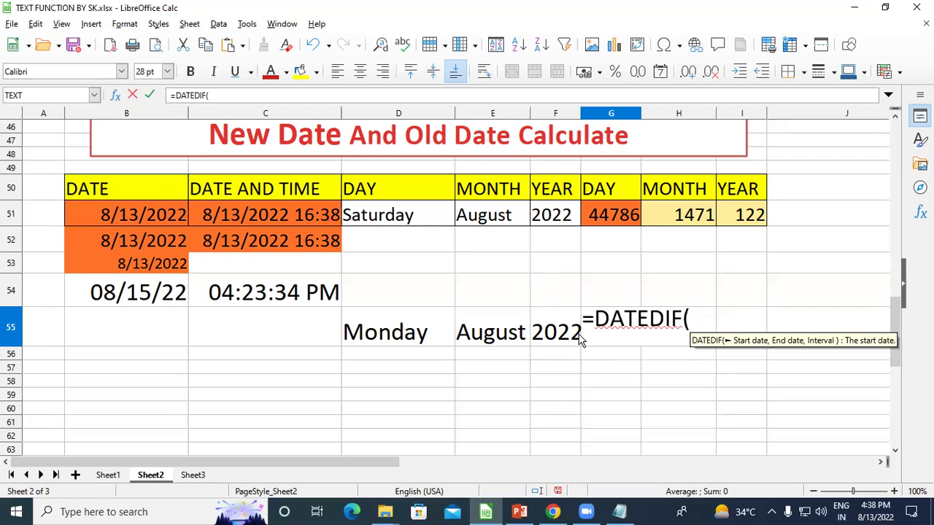
pyautogui.hotkey('ctrl', 's')
pyautogui.press('BackSpace')
pyautogui.press('BackSpace')
pyautogui.press('BackSpace')
pyautogui.press('BackSpace')
pyautogui.press('BackSpace')
pyautogui.press('BackSpace')
pyautogui.press('BackSpace')
pyautogui.press('BackSpace')
pyautogui.press('BackSpace')
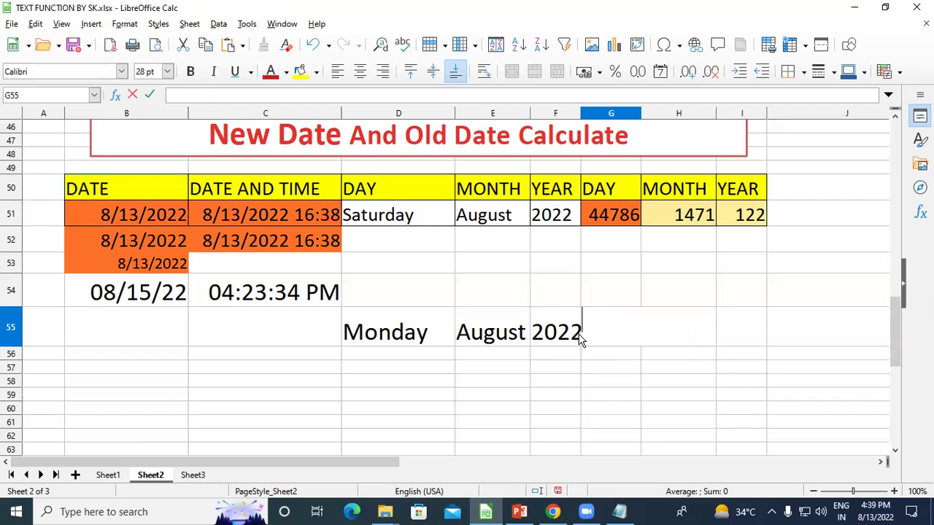
pyautogui.click(563, 367)
# Enter the date 01/01/2000 in cell B55.
pyautogui.click(88, 334)
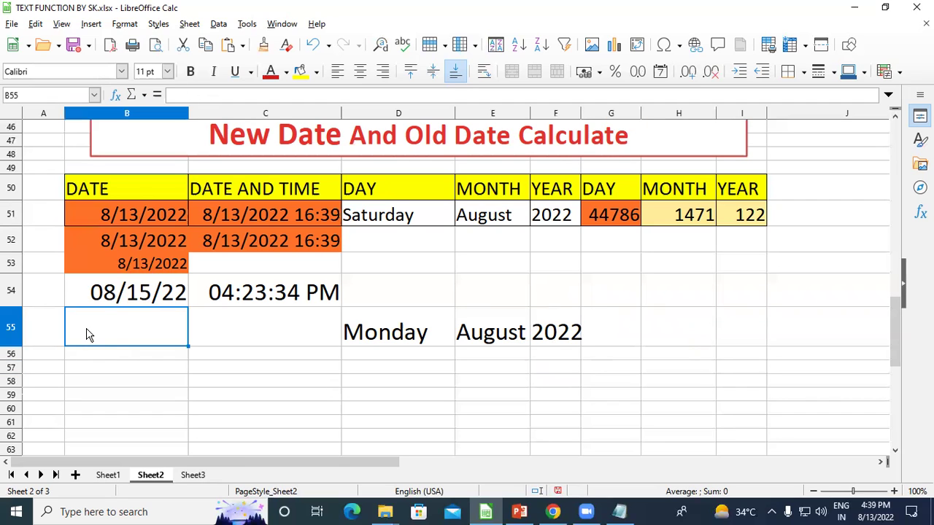
pyautogui.write('01')
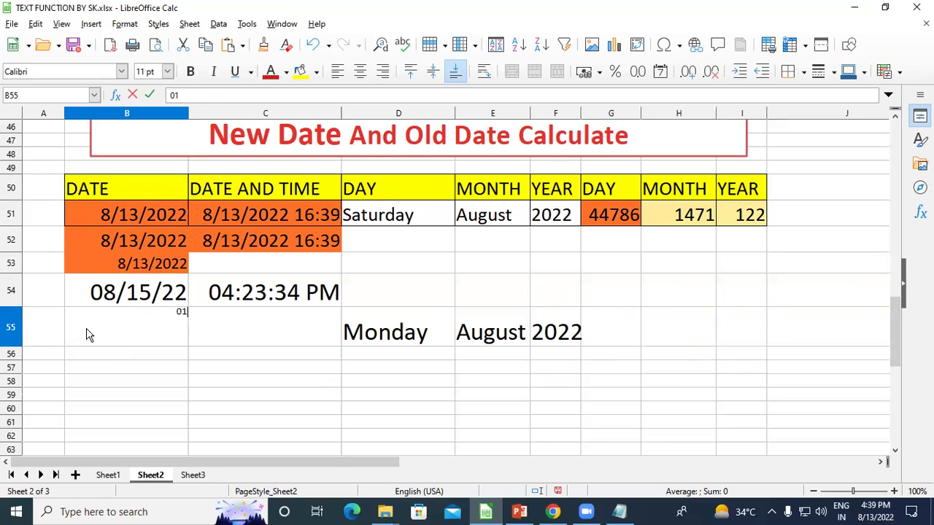
pyautogui.write('/01/20200')
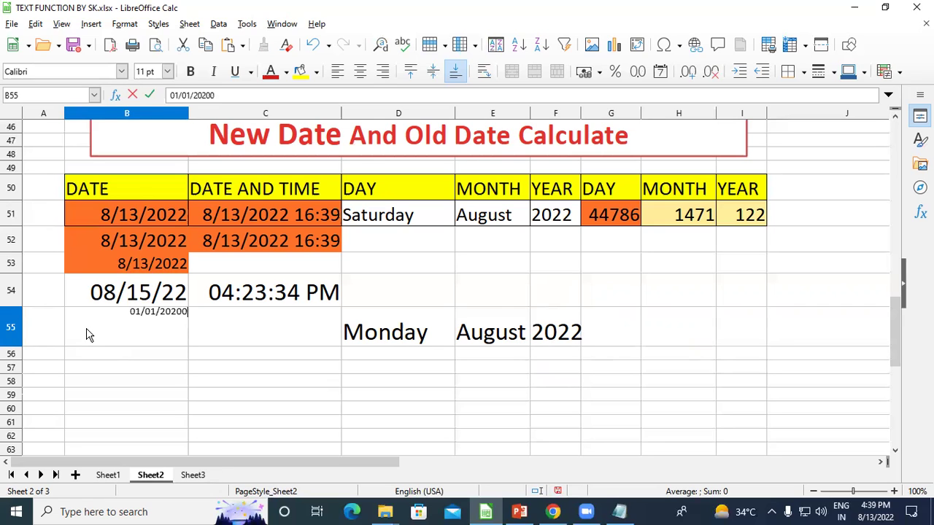
pyautogui.press('BackSpace')
pyautogui.press('BackSpace')
pyautogui.press('BackSpace')
pyautogui.write('00')
pyautogui.press('Return')
pyautogui.click(143, 337)
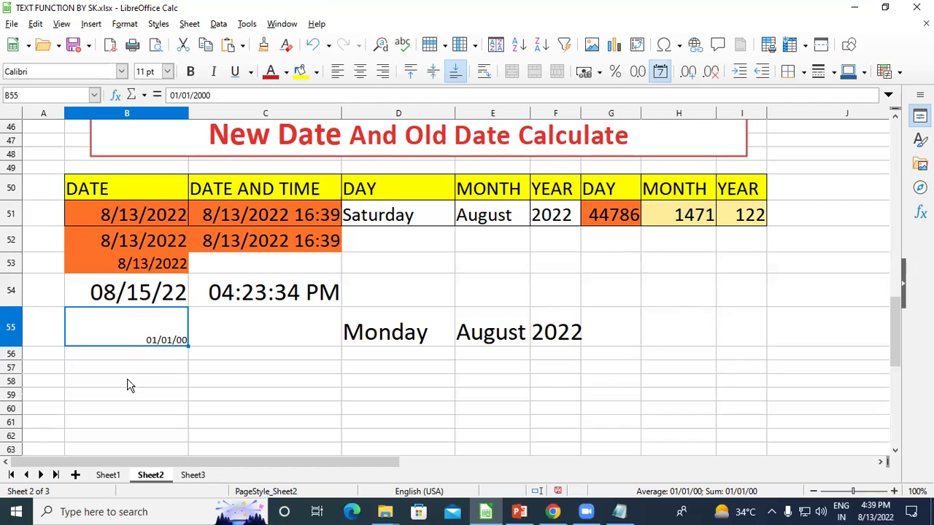
# Change only the year of the date in cell B55 to 2001.
pyautogui.doubleClick(183, 334)
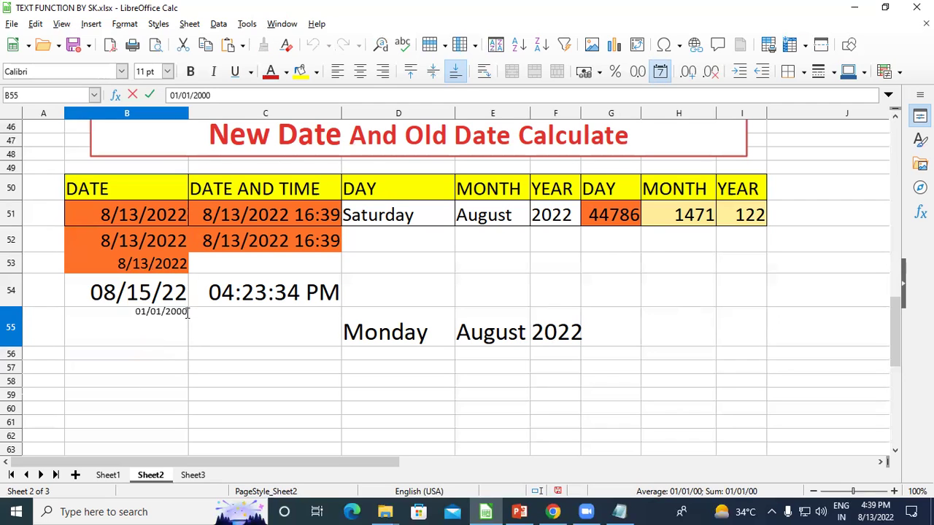
pyautogui.press('BackSpace')
pyautogui.write('1')
pyautogui.press('Return')
# Set the font size of the date in cell B55 to 22 pt.
pyautogui.click(164, 336)
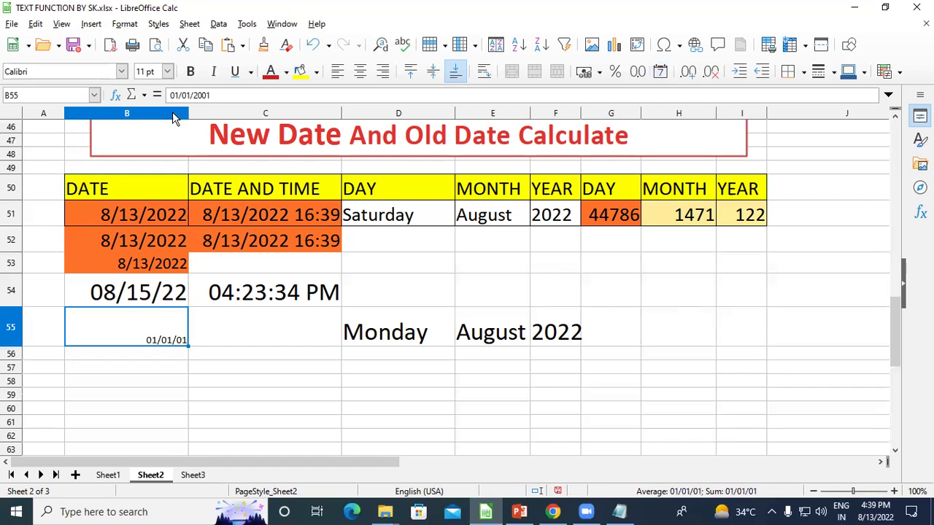
pyautogui.click(167, 70)
pyautogui.click(145, 191)
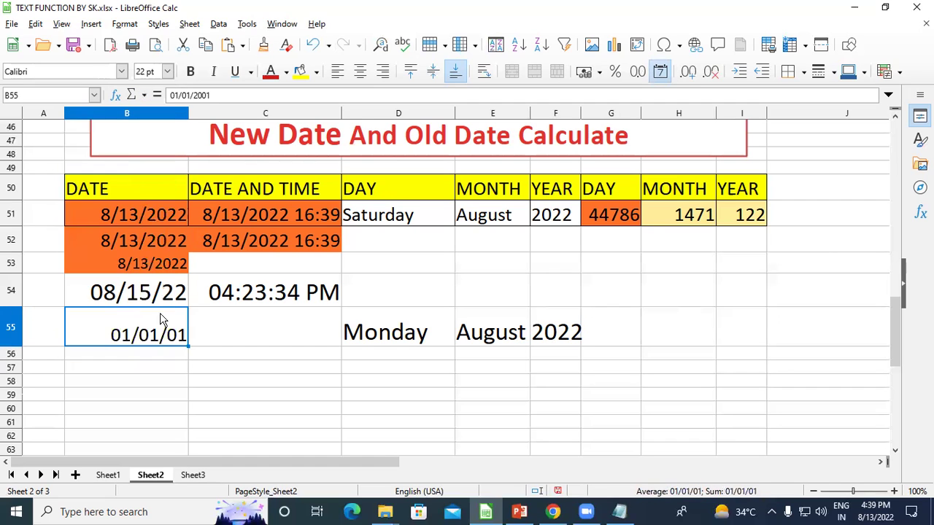
pyautogui.click(219, 383)
pyautogui.click(146, 342)
# Calculate the difference in days between the dates in B55 and B53 in cell G55 with =DATEDIF(B55,B53,"D").
pyautogui.click(624, 329)
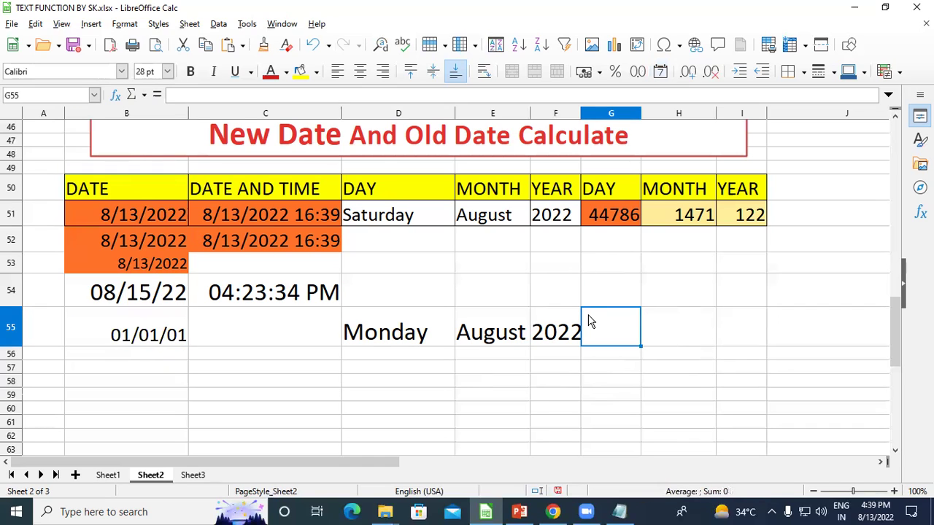
pyautogui.write('=')
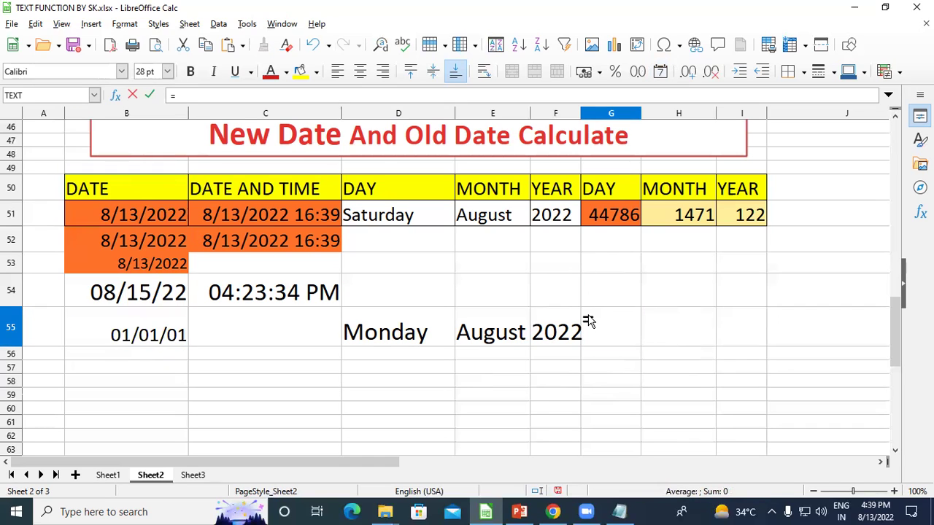
pyautogui.write('DATE')
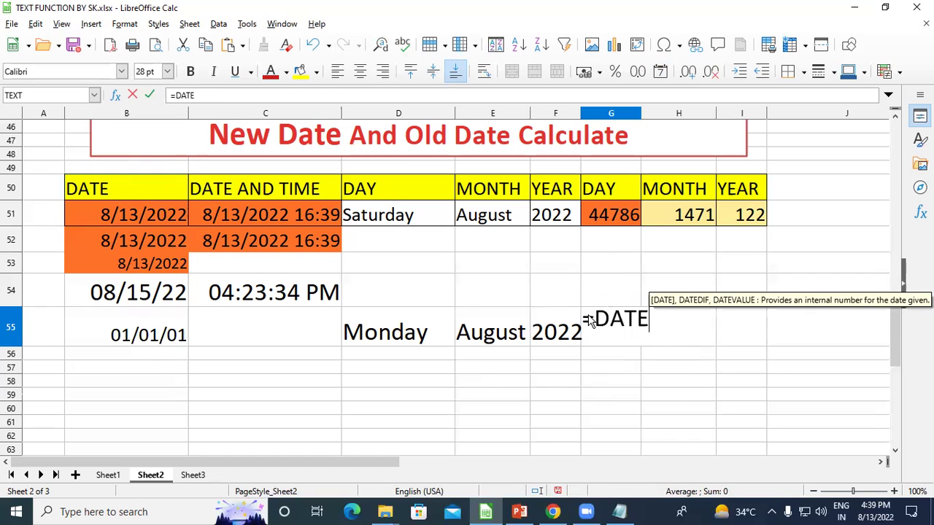
pyautogui.write('DIF')
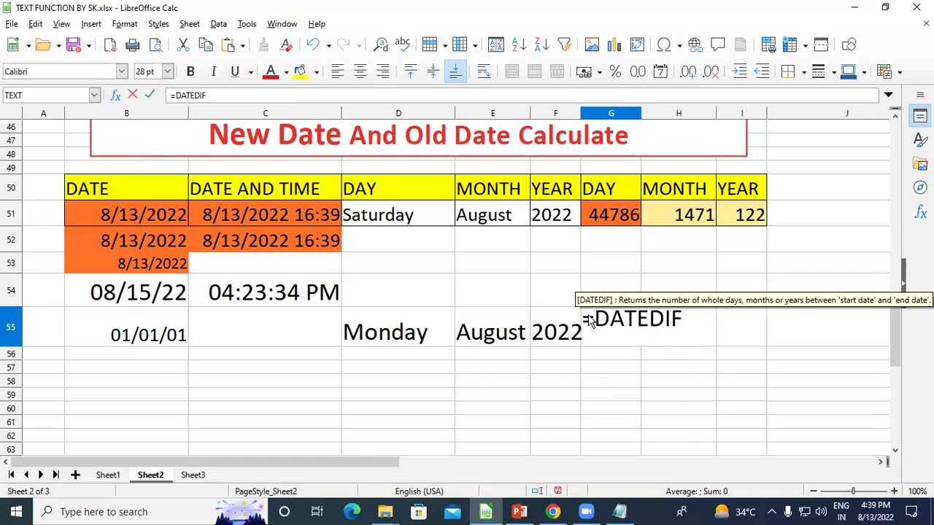
pyautogui.write('(')
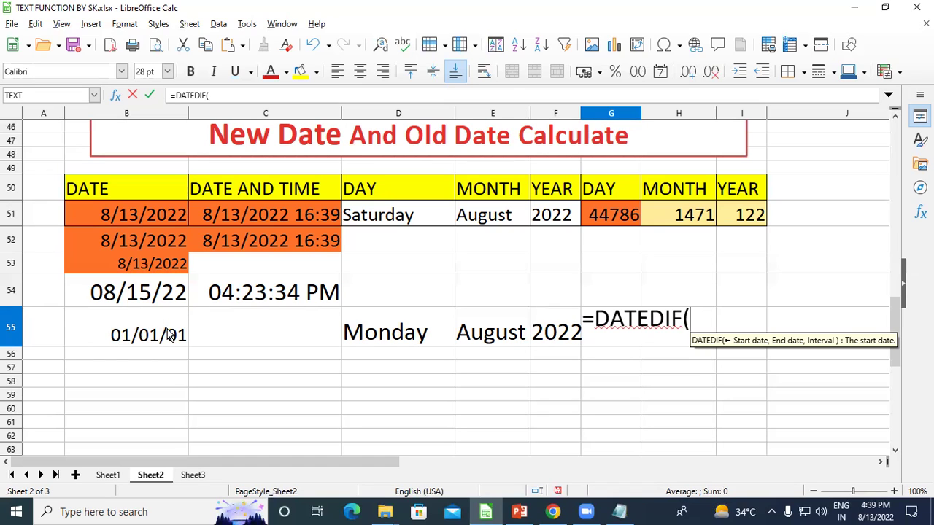
pyautogui.click(137, 329)
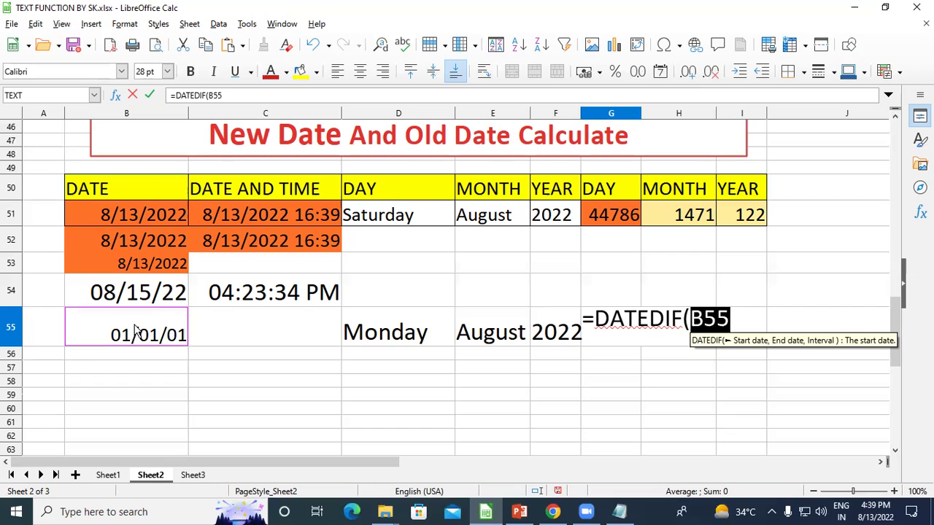
pyautogui.write(',')
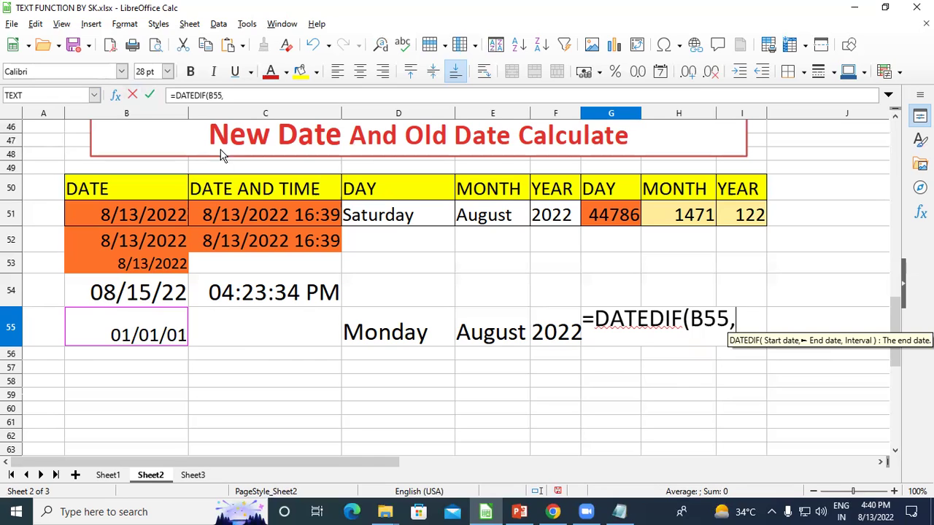
pyautogui.click(146, 267)
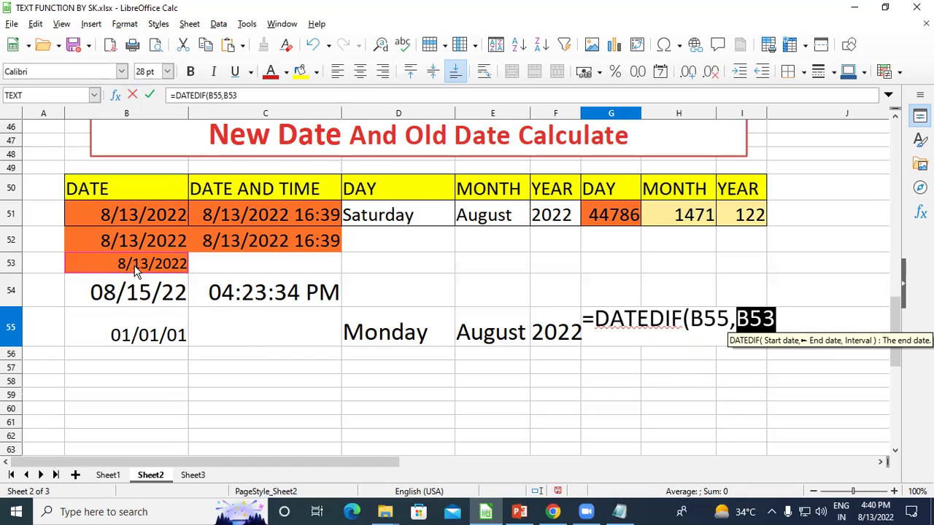
pyautogui.write(',')
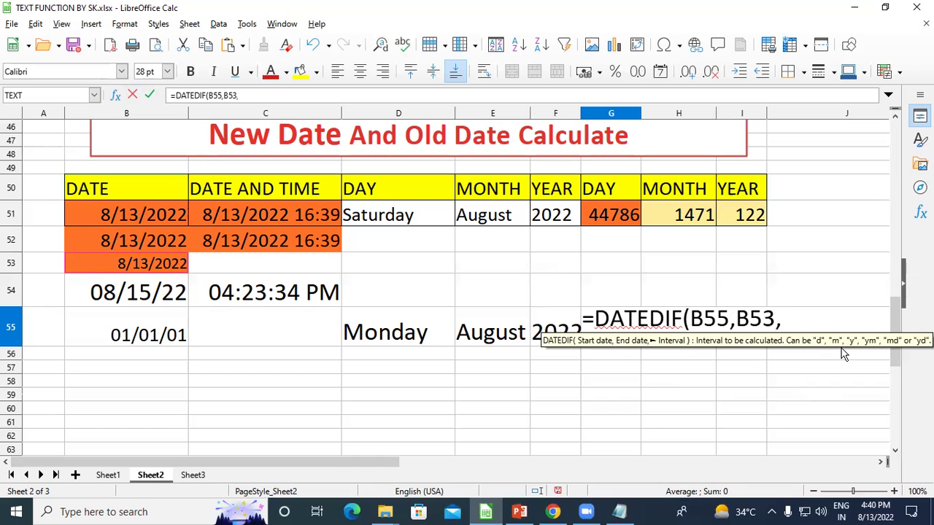
pyautogui.write('"')
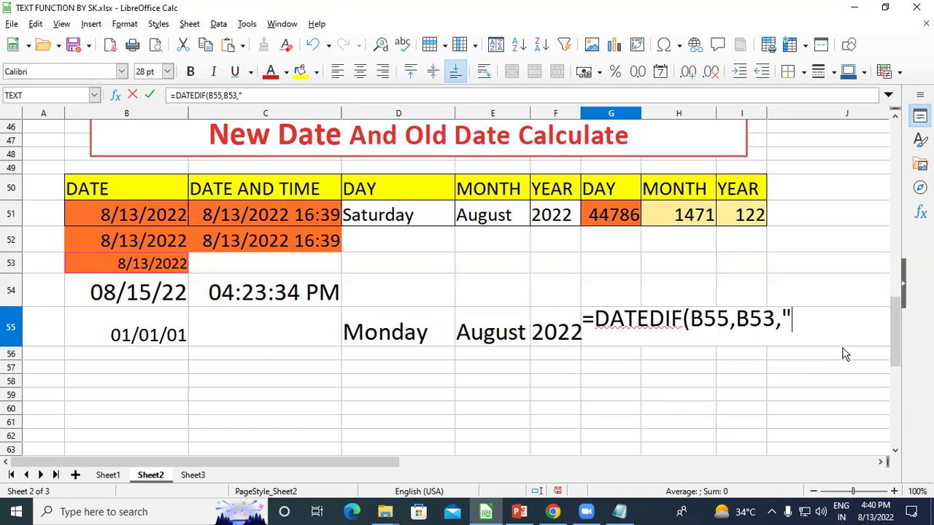
pyautogui.write('D"')
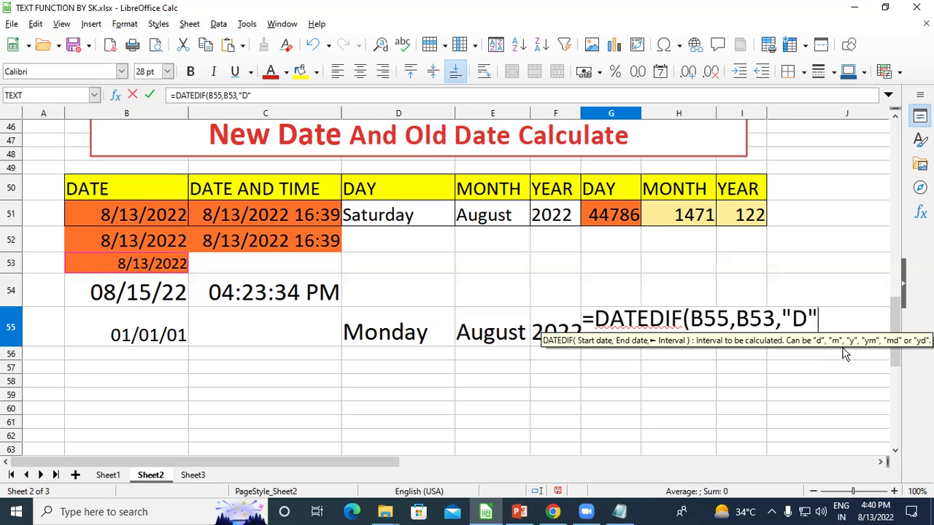
pyautogui.write(')')
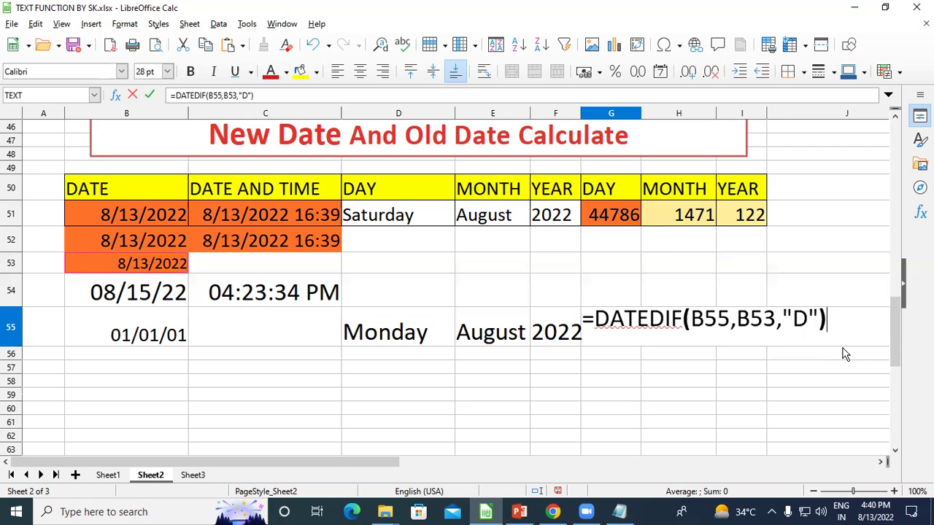
pyautogui.press('Return')
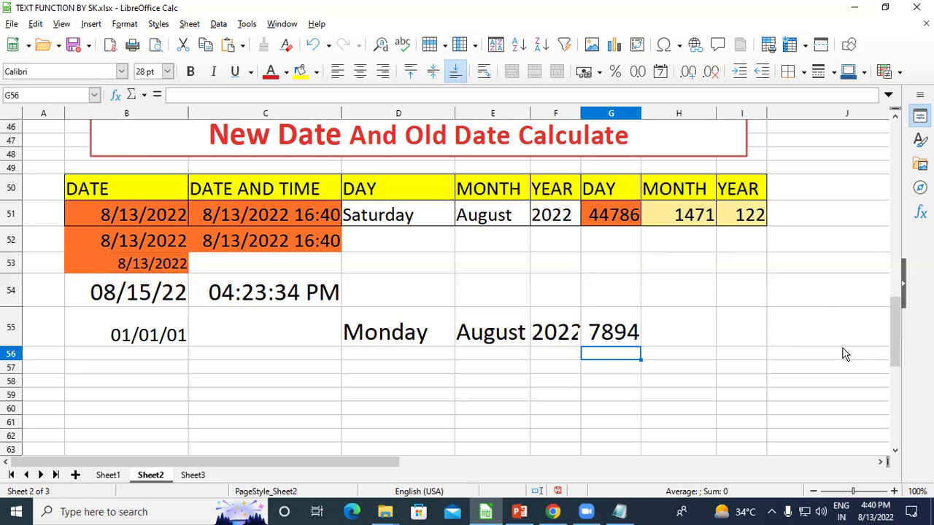
# Examine the day difference in cell G55 against the dates in cells B54 and B55.
pyautogui.click(605, 345)
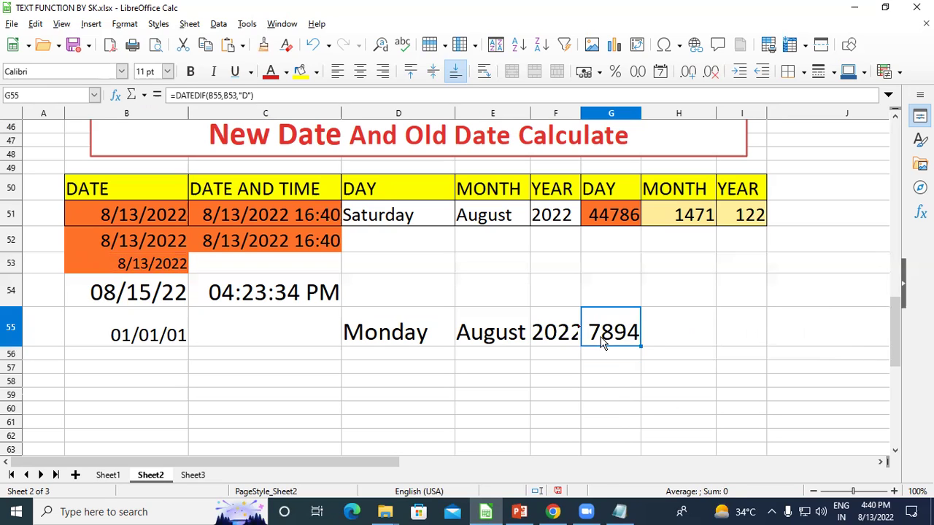
pyautogui.click(100, 345)
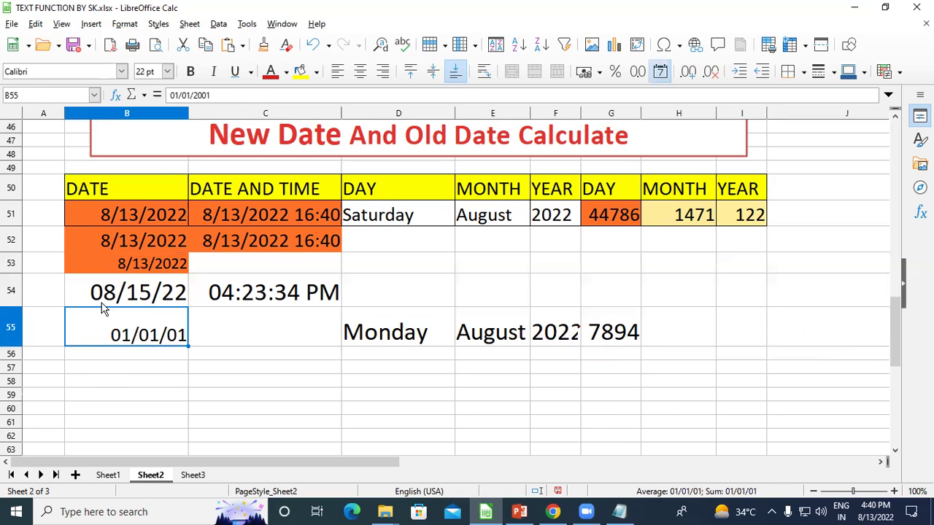
pyautogui.click(107, 294)
pyautogui.click(111, 328)
pyautogui.click(109, 294)
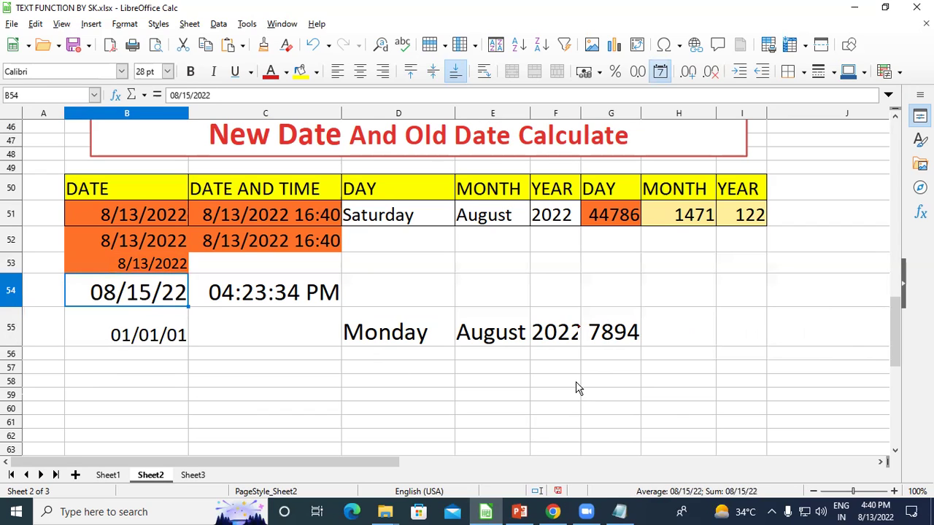
pyautogui.click(592, 335)
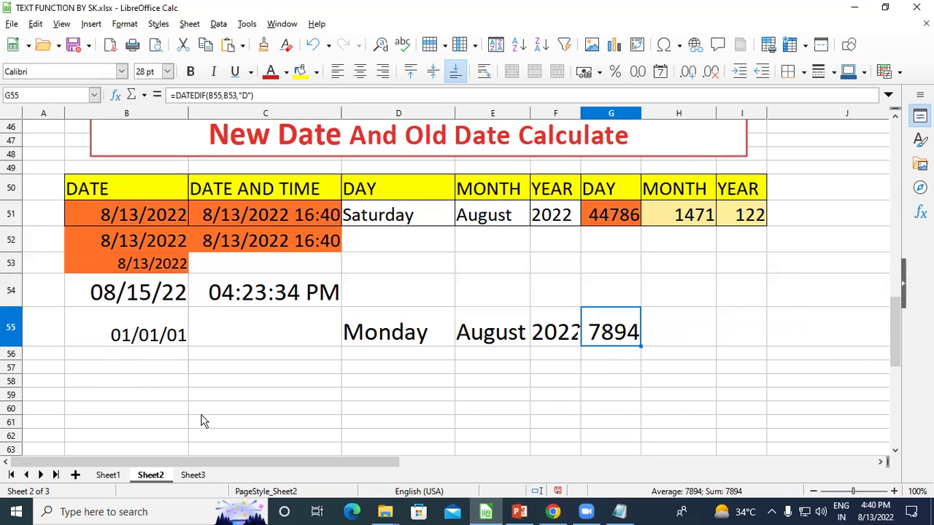
pyautogui.click(115, 345)
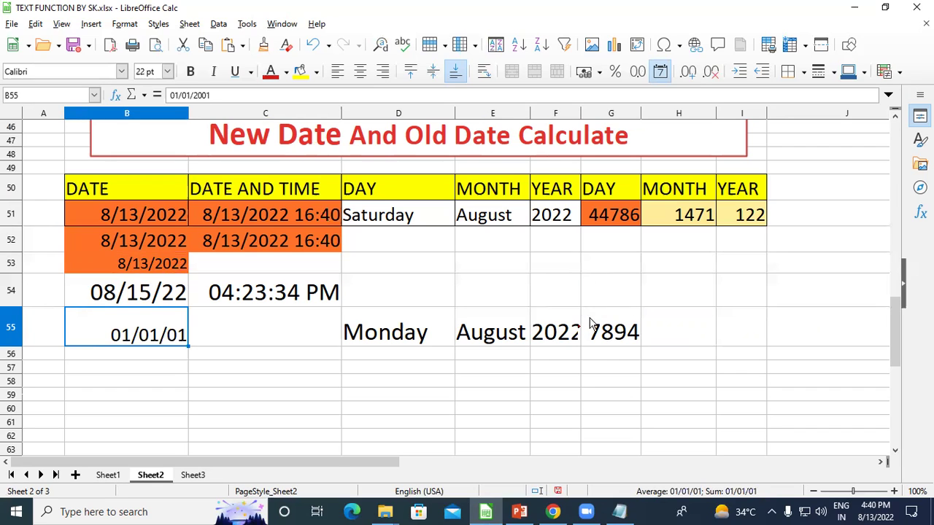
pyautogui.click(548, 398)
pyautogui.click(595, 329)
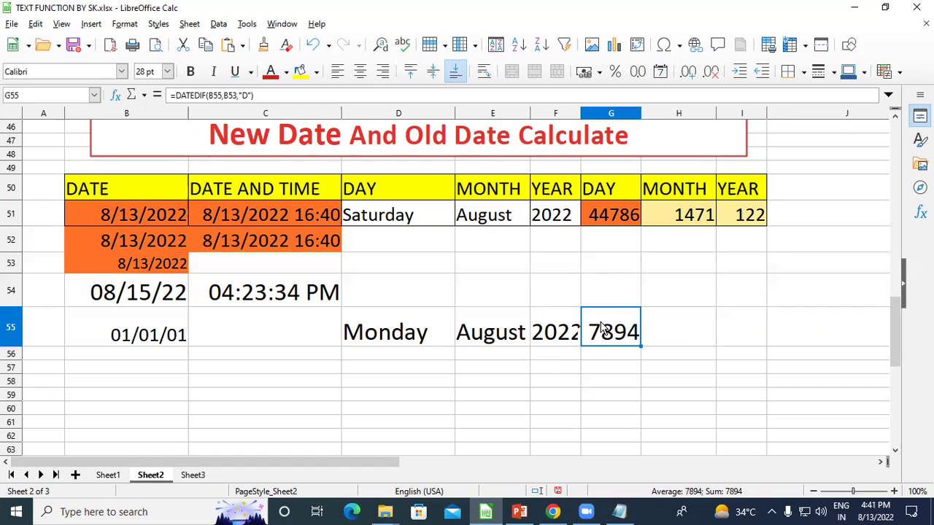
pyautogui.click(681, 323)
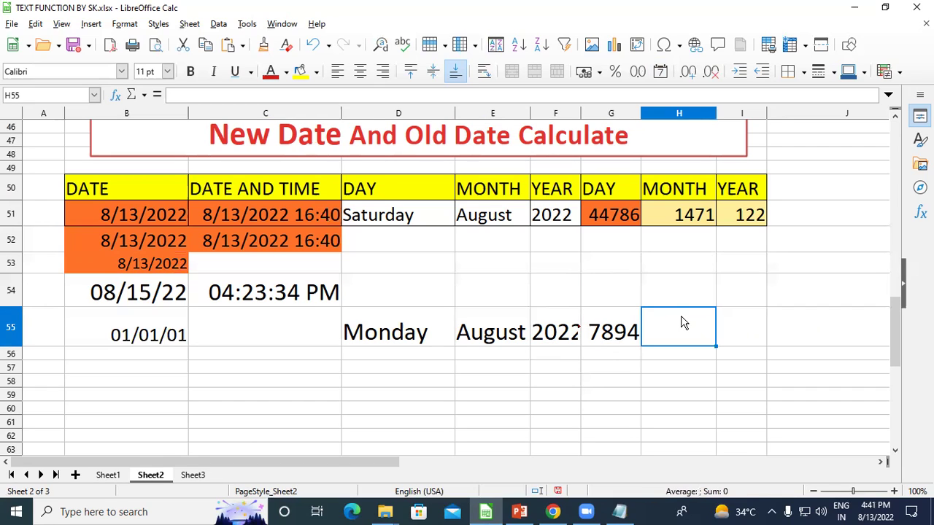
pyautogui.write('=')
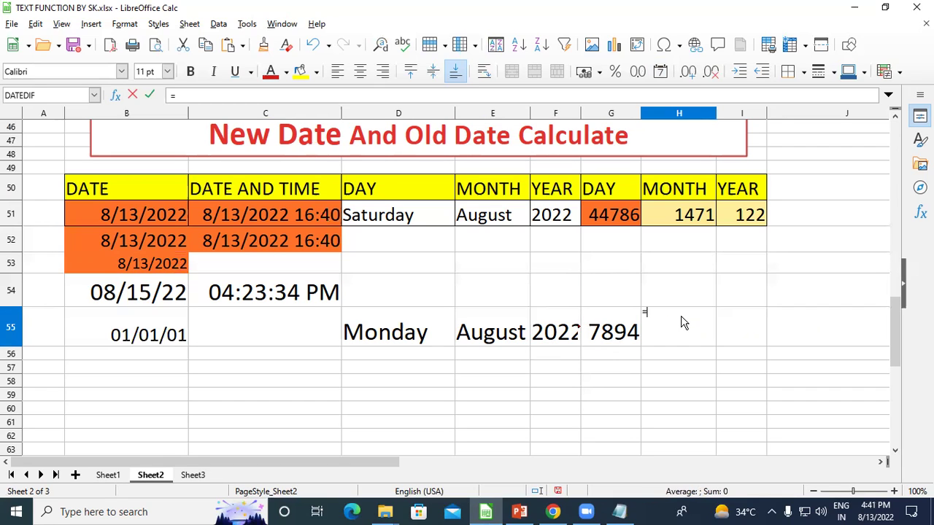
pyautogui.press('Escape')
pyautogui.press('Down')
pyautogui.press('Up')
pyautogui.press('Up')
# Set the font size of the empty cells H55:J55 to 26 pt.
pyautogui.moveTo(682, 325); pyautogui.dragTo(791, 335)
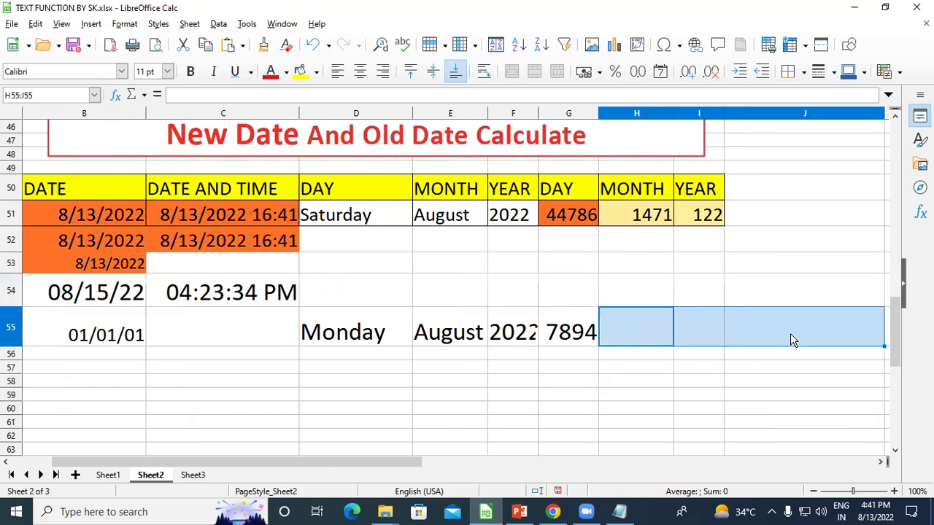
pyautogui.click(167, 72)
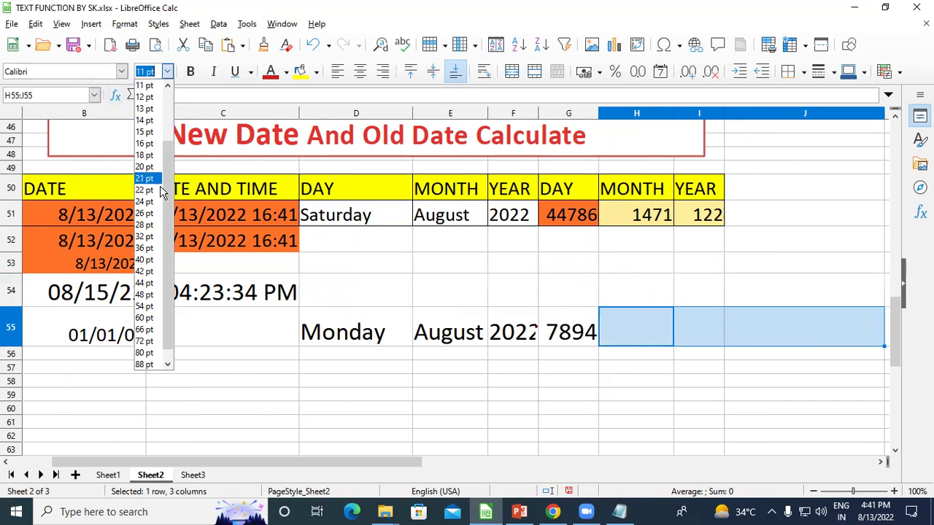
pyautogui.click(150, 368)
# Calculate the difference in months between the dates in B55 and B53 in cell H55 with =DATEDIF(B55,B53,"M").
pyautogui.click(629, 331)
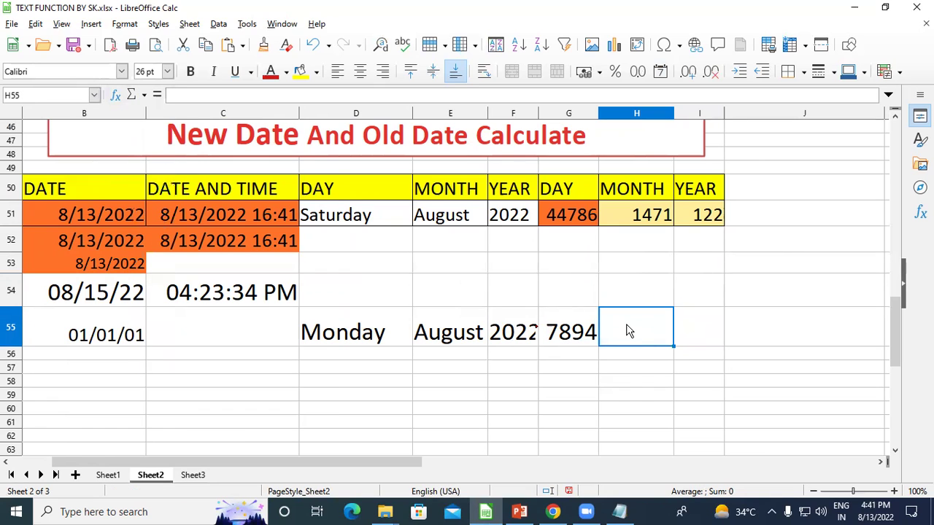
pyautogui.write('=D')
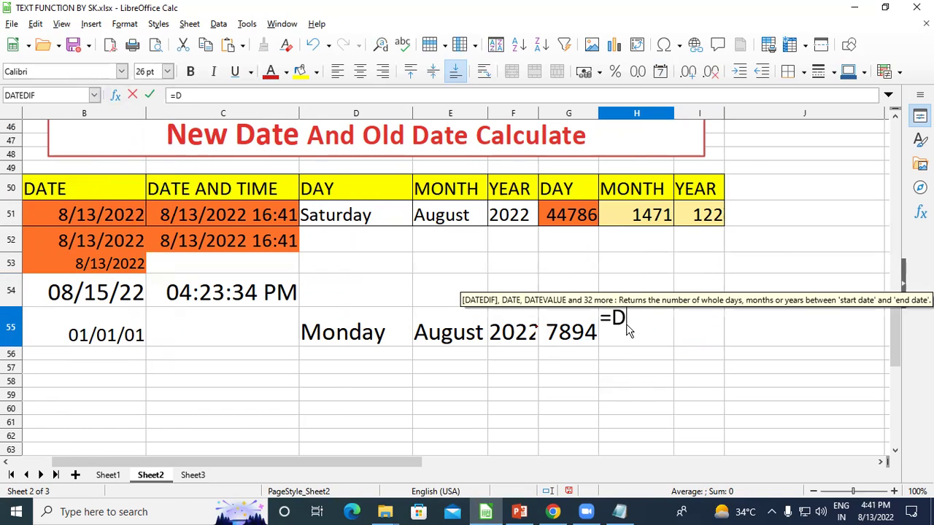
pyautogui.write('ATEDIF')
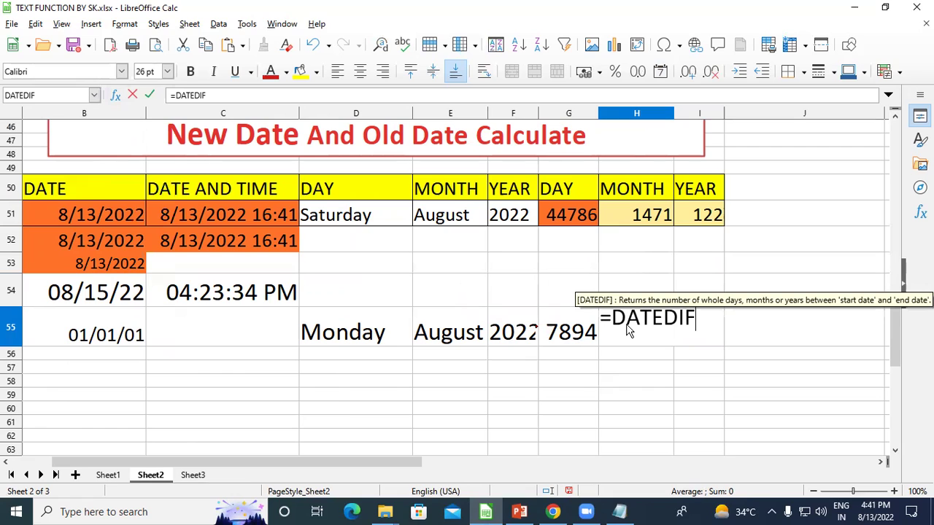
pyautogui.write('(')
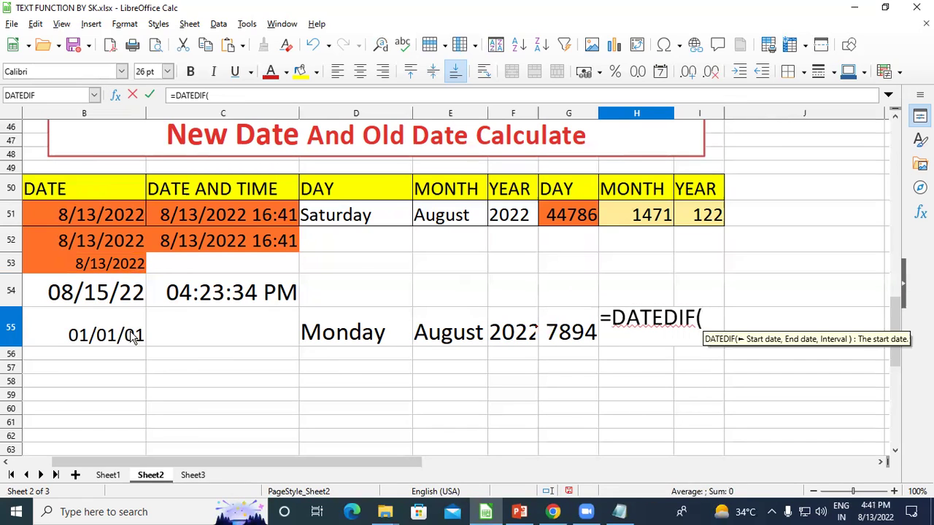
pyautogui.click(86, 328)
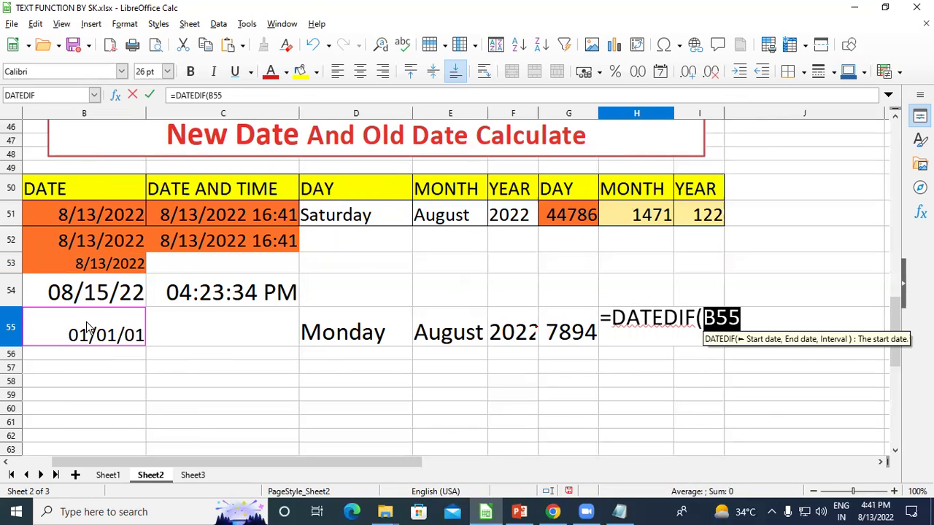
pyautogui.write(',')
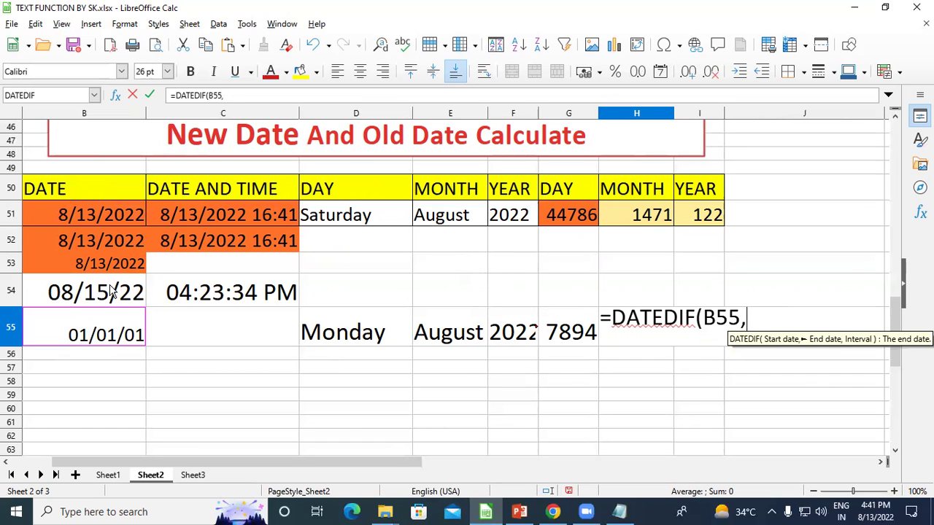
pyautogui.click(95, 265)
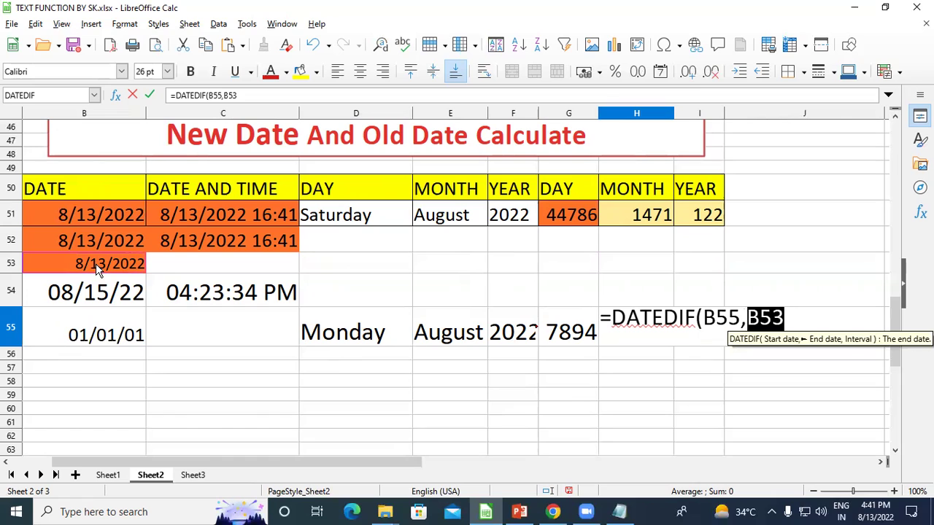
pyautogui.write(',"')
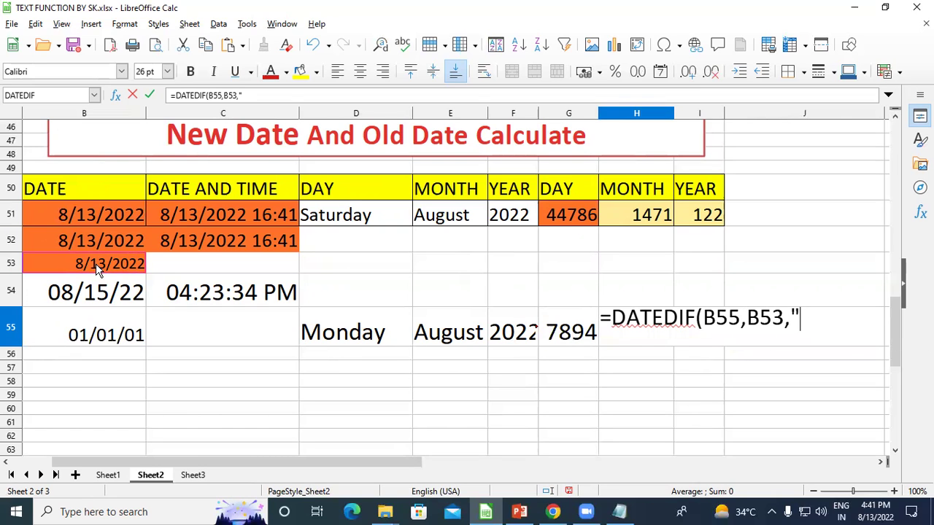
pyautogui.write('M"')
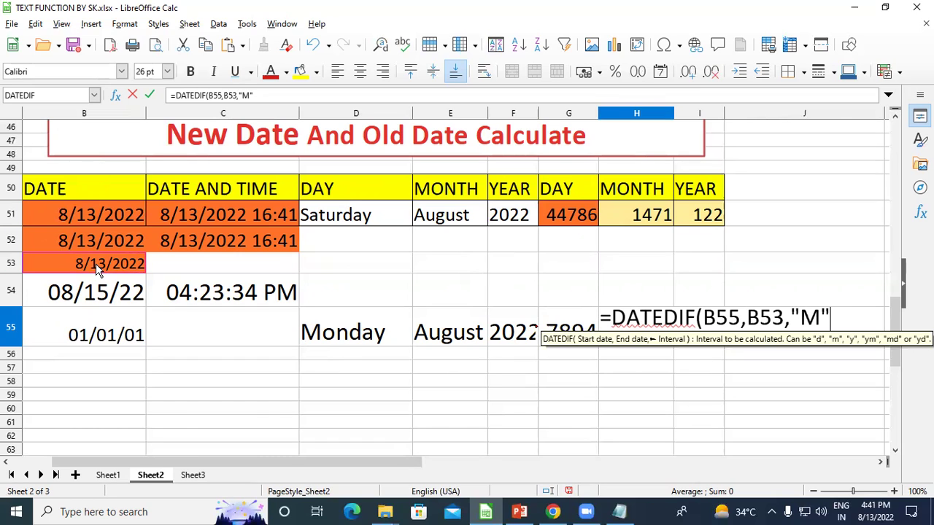
pyautogui.write(')')
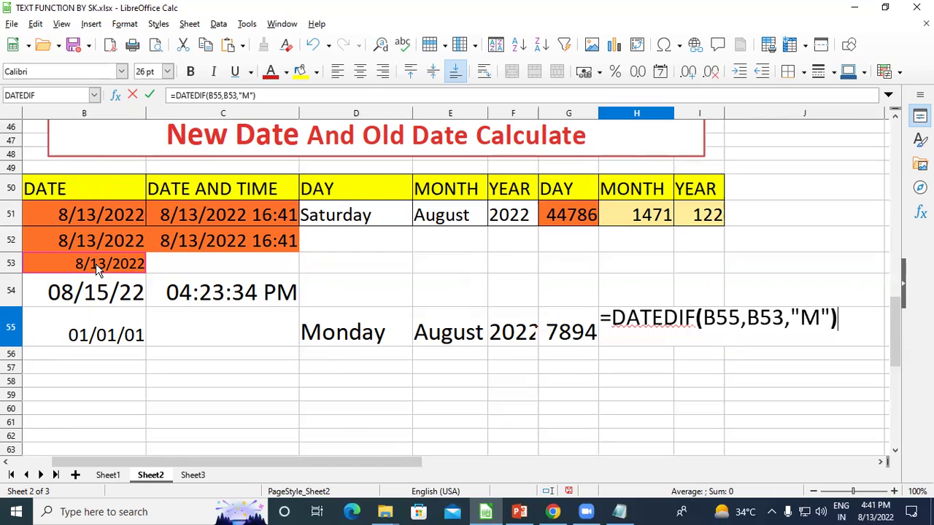
pyautogui.press('Return')
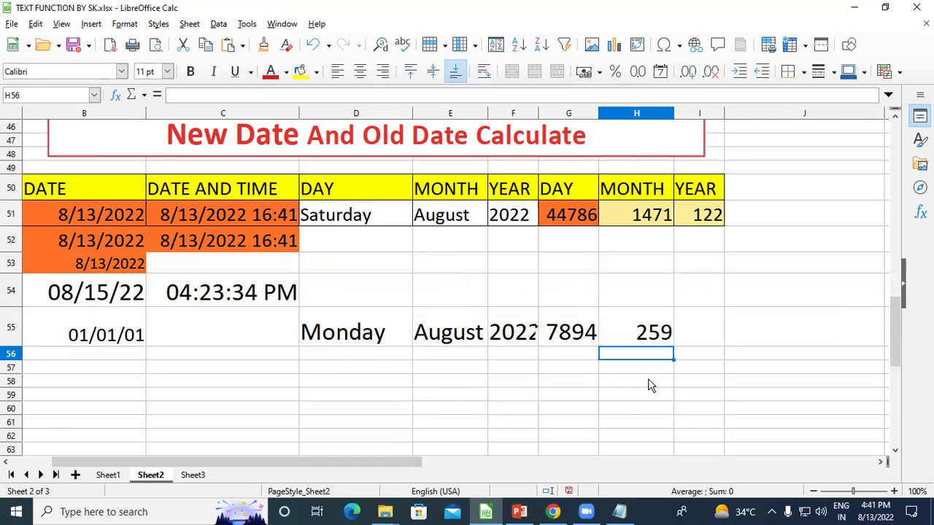
pyautogui.click(643, 343)
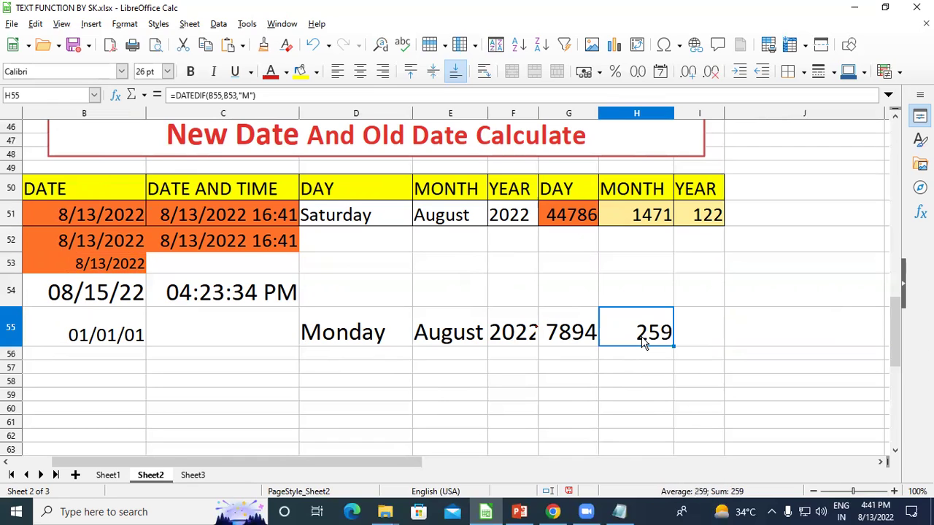
# Calculate the difference in years between the dates in B55 and B53 in cell I55 with =DATEDIF(B55,B53,"Y").
pyautogui.click(690, 330)
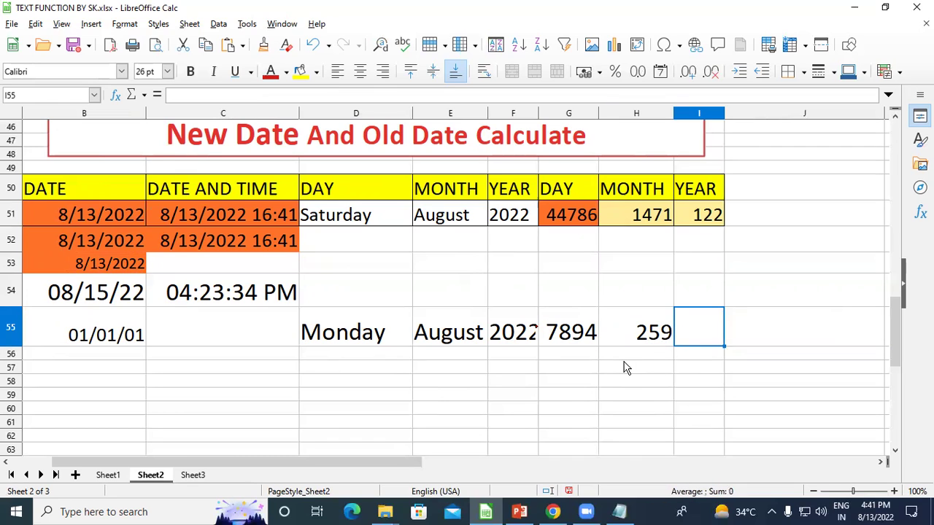
pyautogui.write('=')
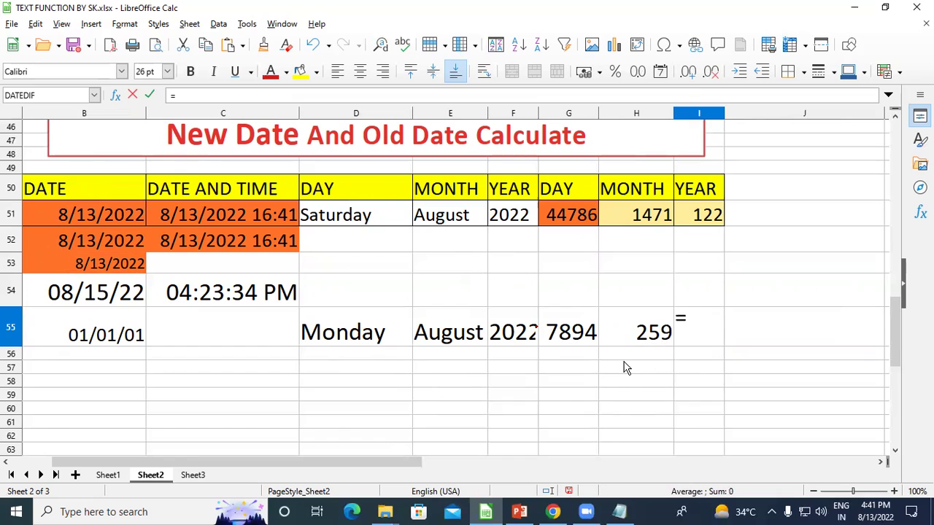
pyautogui.write('DATEDIF')
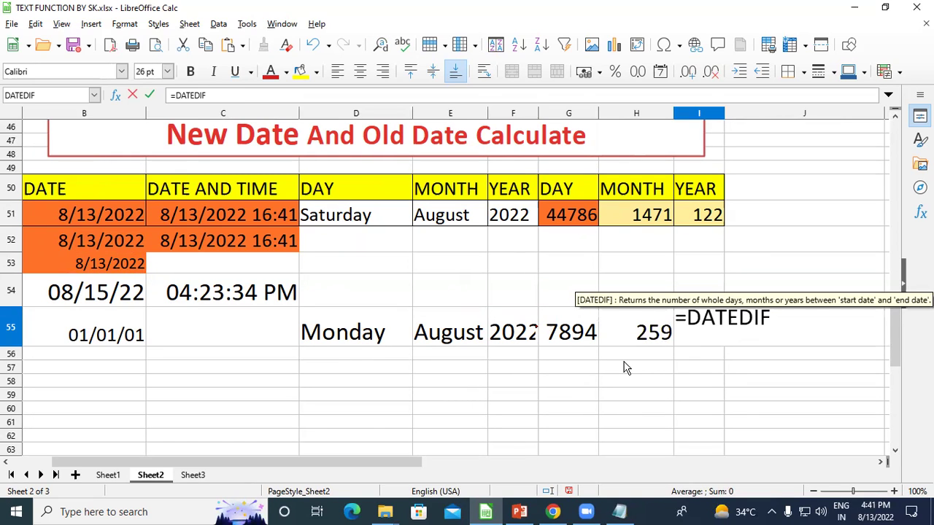
pyautogui.write('(')
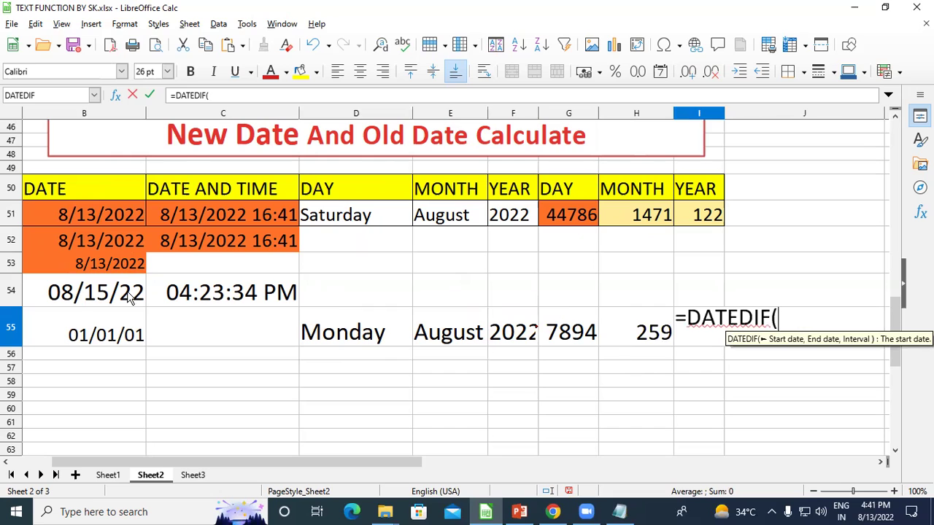
pyautogui.click(79, 335)
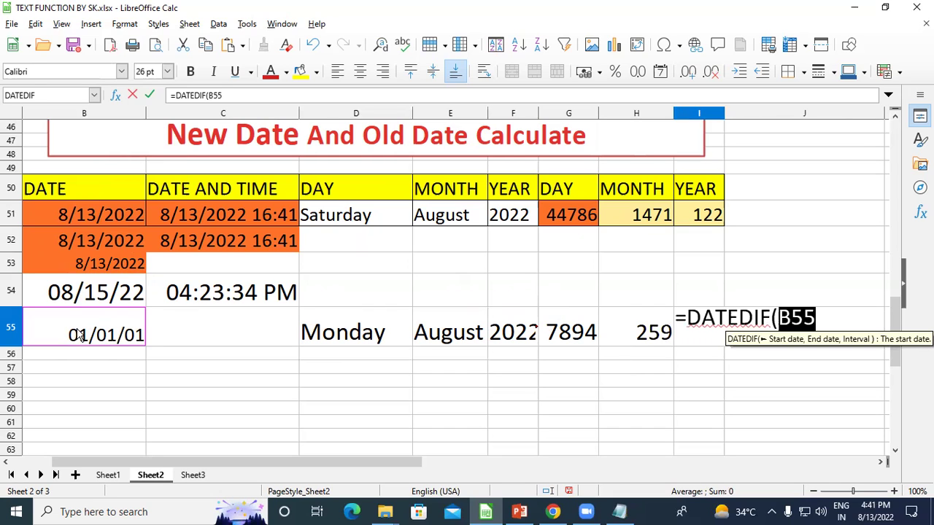
pyautogui.write(',')
pyautogui.click(83, 263)
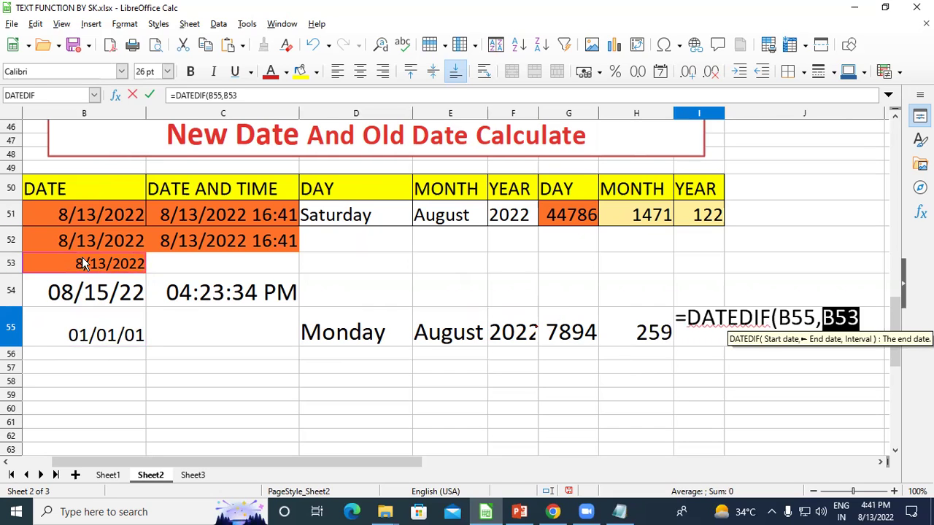
pyautogui.write(',')
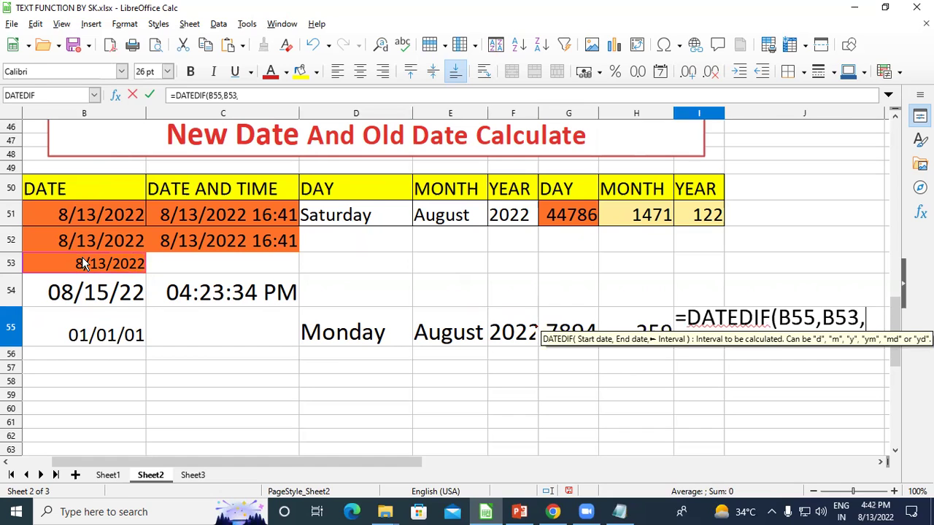
pyautogui.write('"')
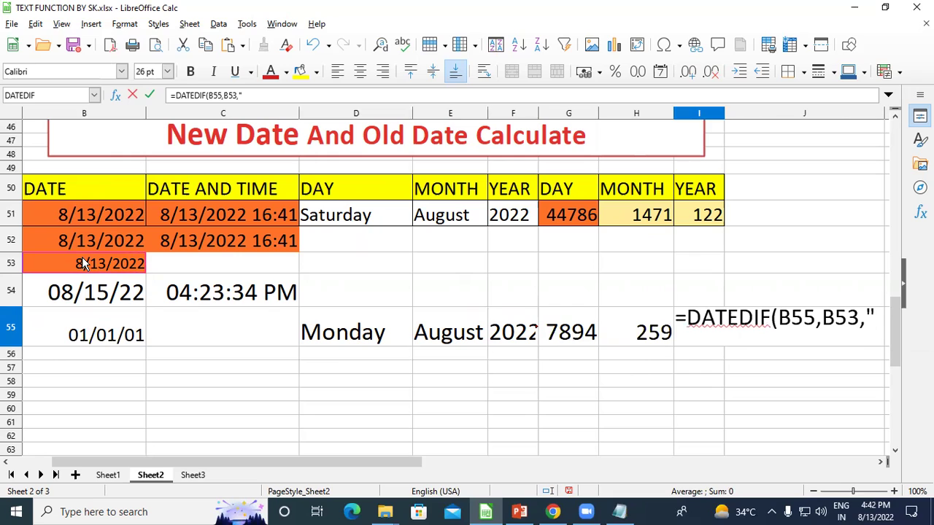
pyautogui.write('Y"')
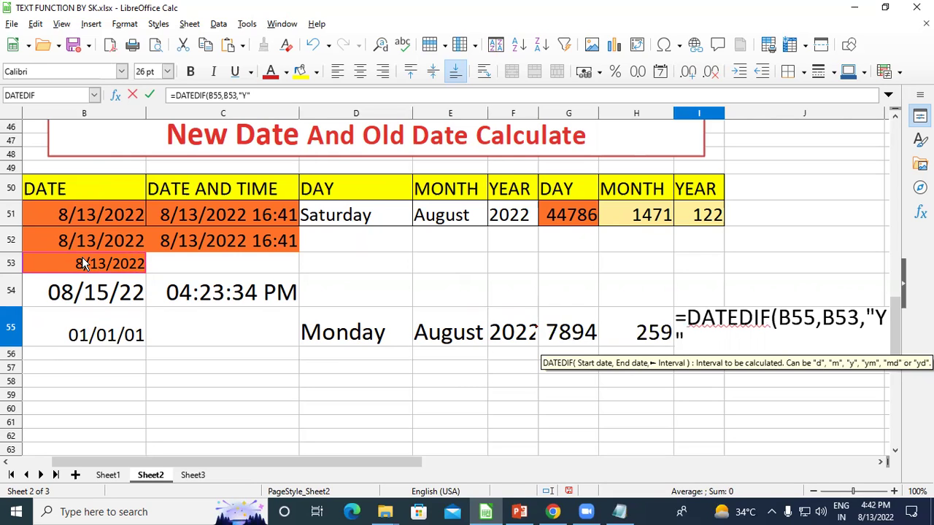
pyautogui.write(')')
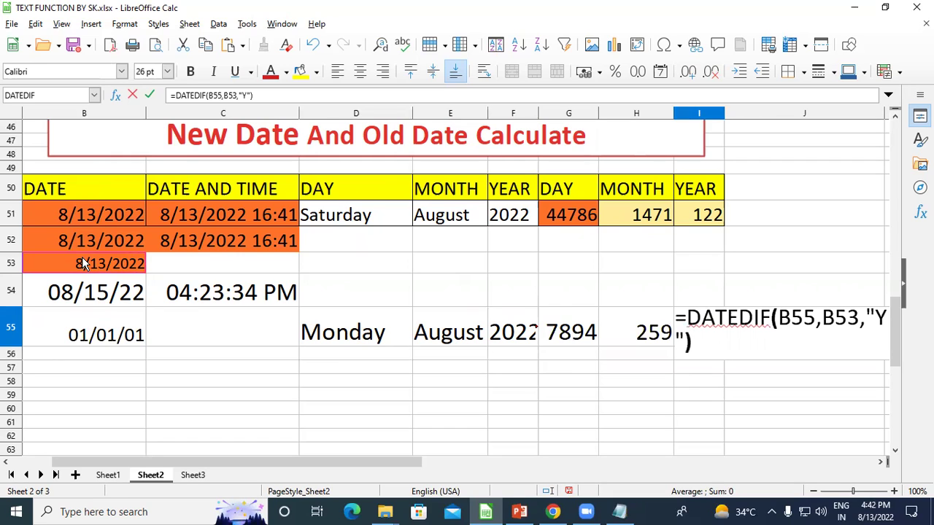
pyautogui.press('Return')
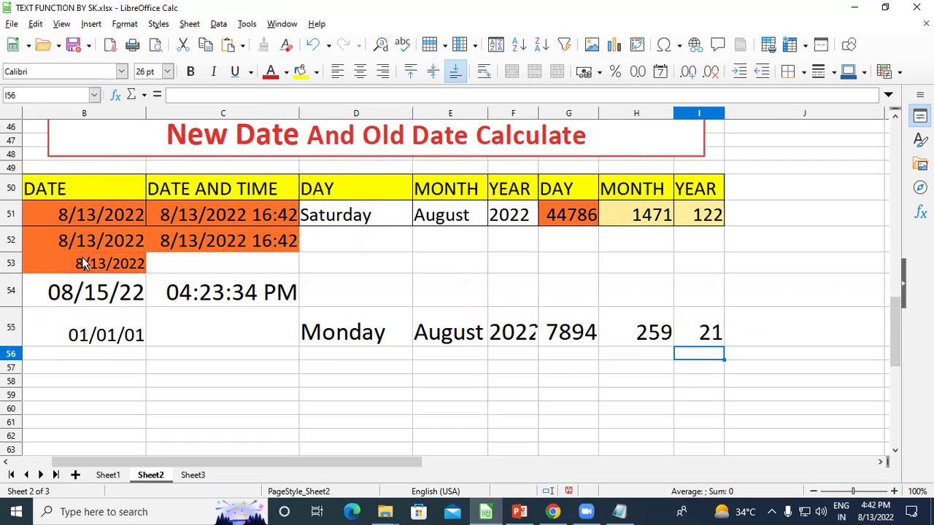
# Examine the day, month and year DATEDIF formulas in cells G55:I55 alongside the start date in B55.
pyautogui.click(709, 333)
pyautogui.click(633, 382)
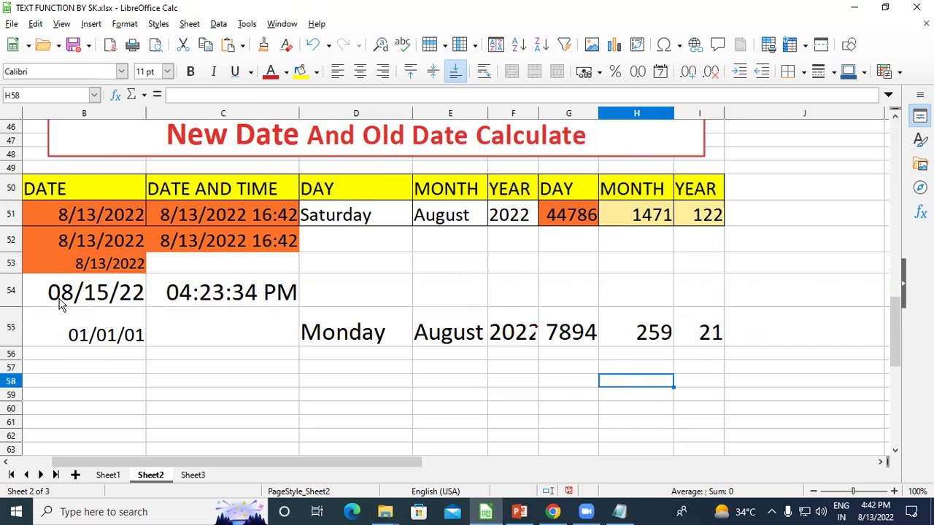
pyautogui.click(86, 337)
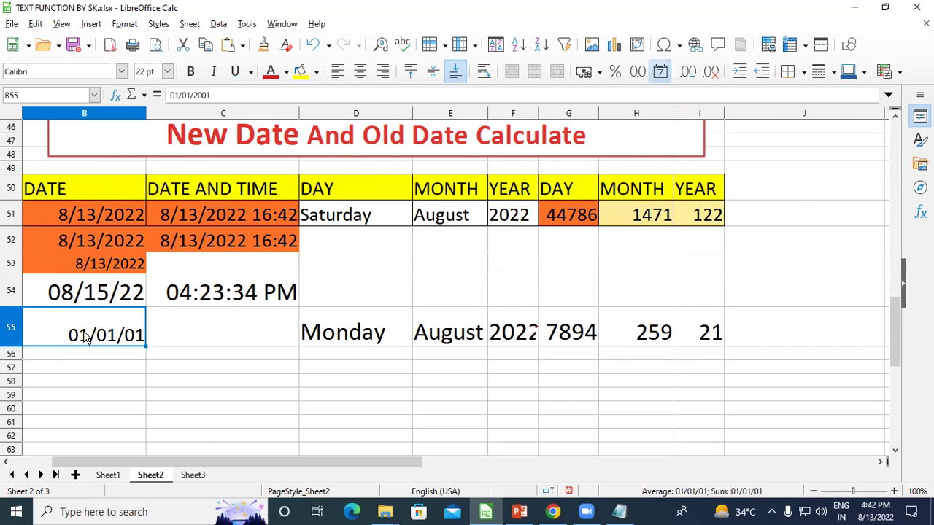
pyautogui.click(563, 330)
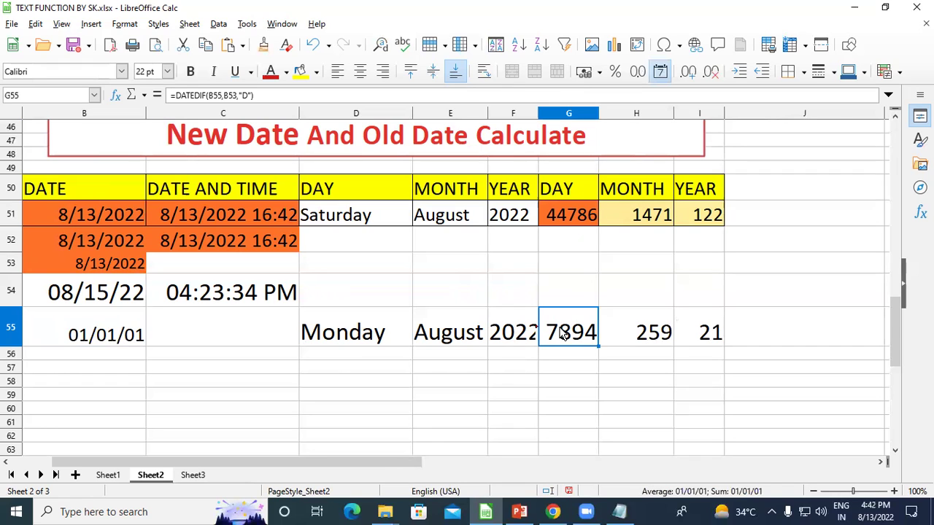
pyautogui.click(648, 326)
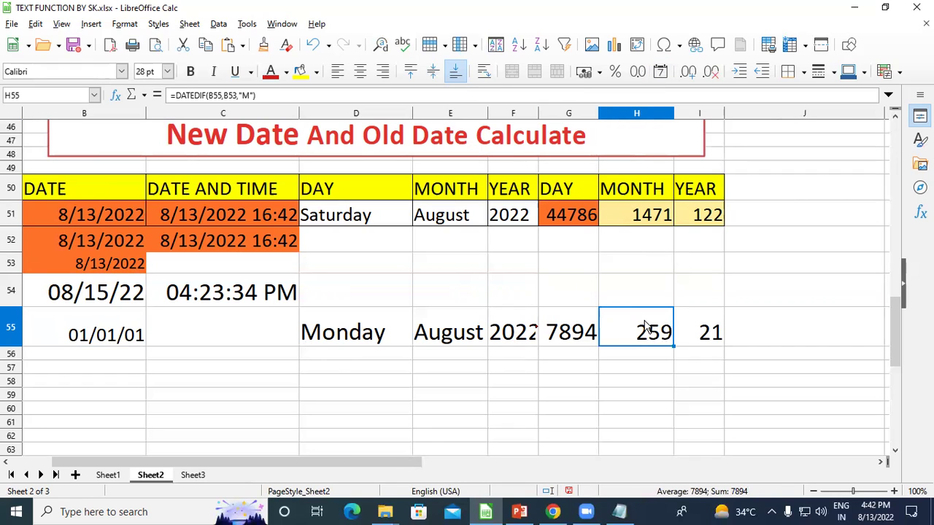
pyautogui.click(705, 343)
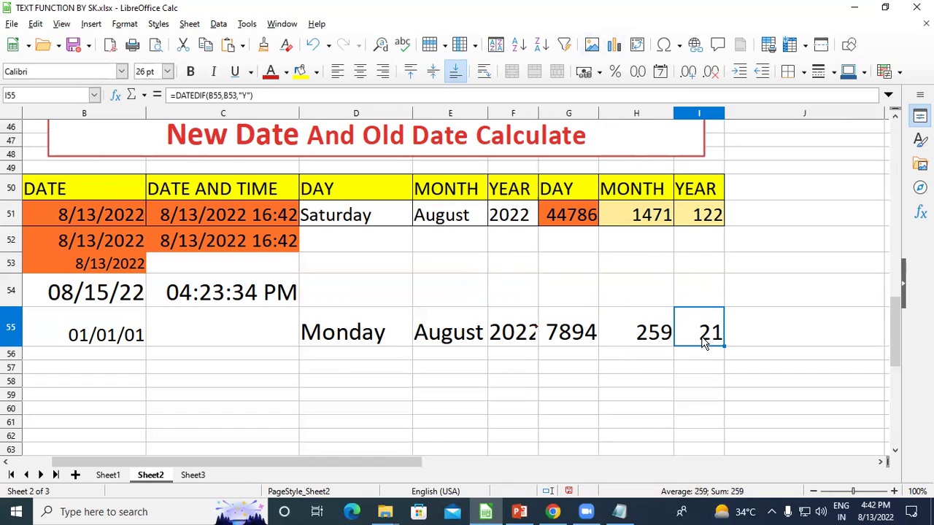
pyautogui.click(559, 333)
pyautogui.click(637, 326)
pyautogui.click(571, 332)
pyautogui.click(646, 333)
pyautogui.click(580, 334)
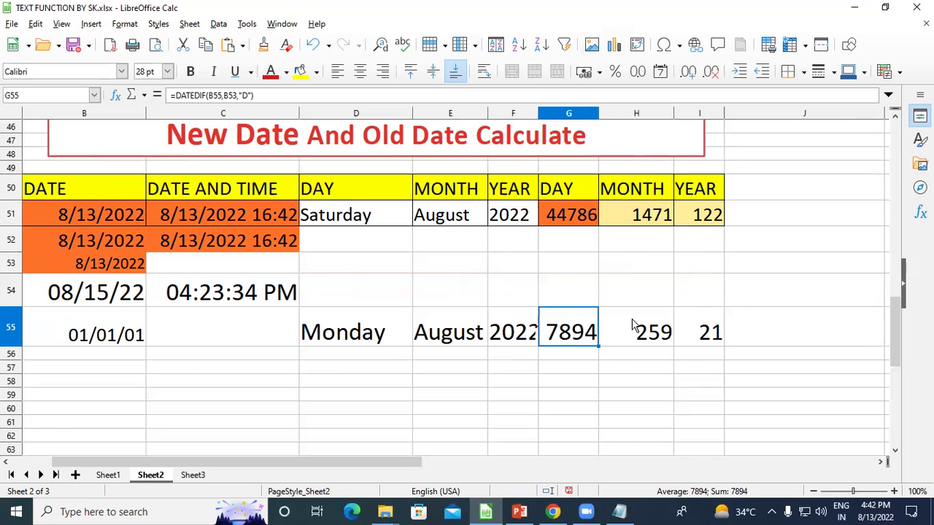
pyautogui.click(632, 324)
pyautogui.click(565, 332)
# Compare the dates in B54 and B55 with the differences in G55:I55 under the DAY, MONTH and YEAR headings.
pyautogui.click(111, 322)
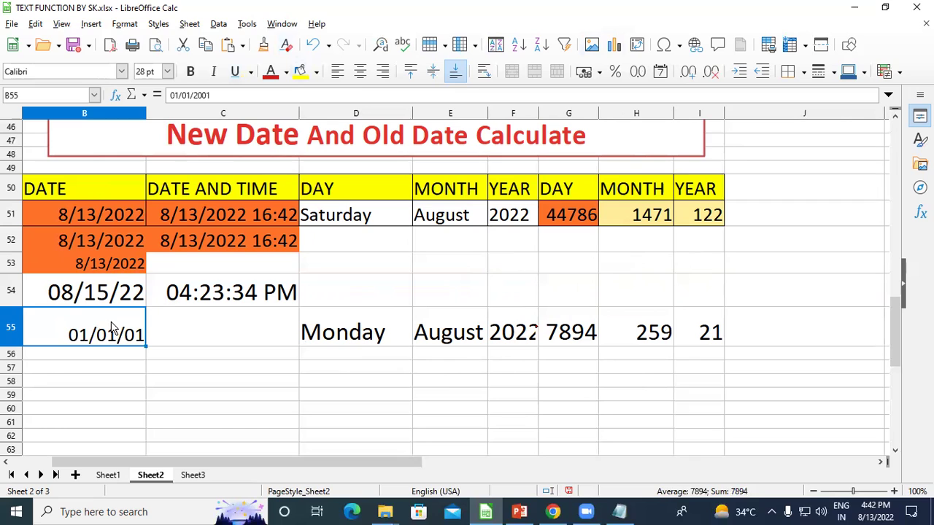
pyautogui.click(98, 298)
pyautogui.click(97, 344)
pyautogui.click(99, 310)
pyautogui.click(106, 340)
pyautogui.click(571, 330)
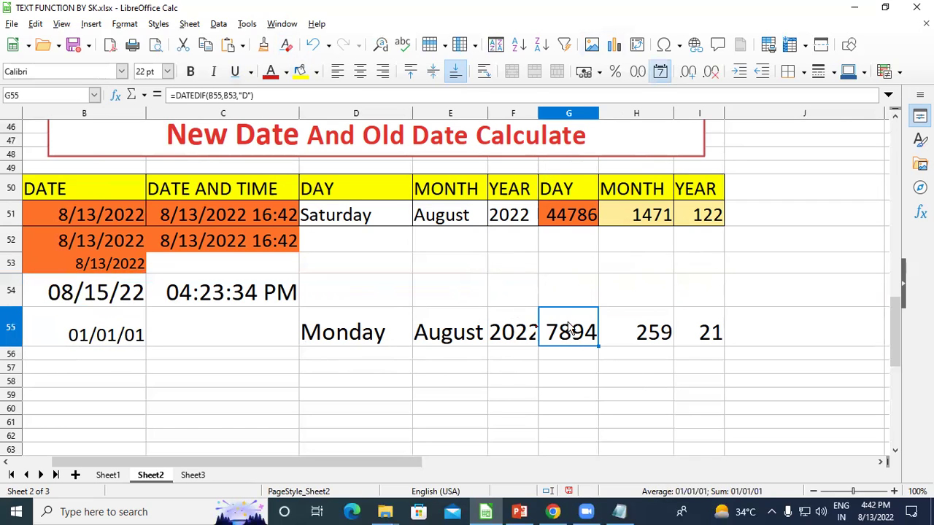
pyautogui.click(627, 192)
pyautogui.click(634, 332)
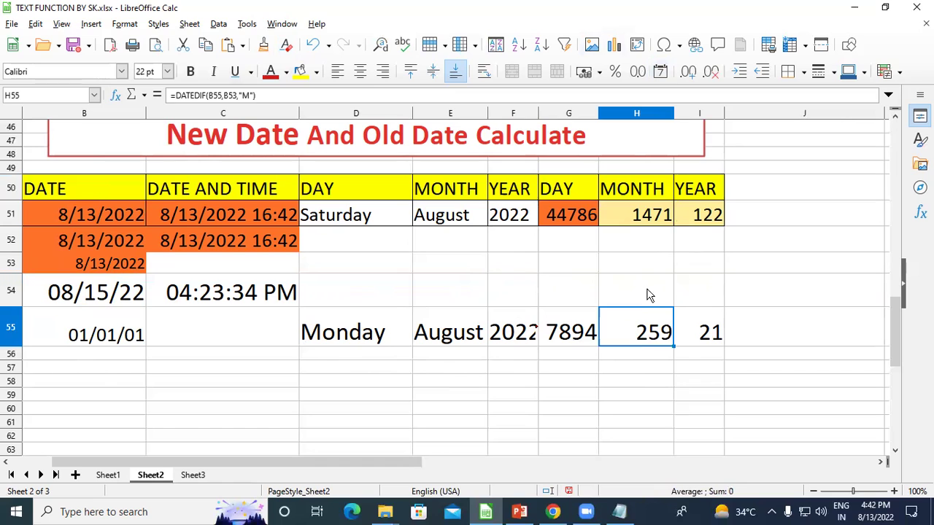
pyautogui.click(687, 197)
pyautogui.click(707, 335)
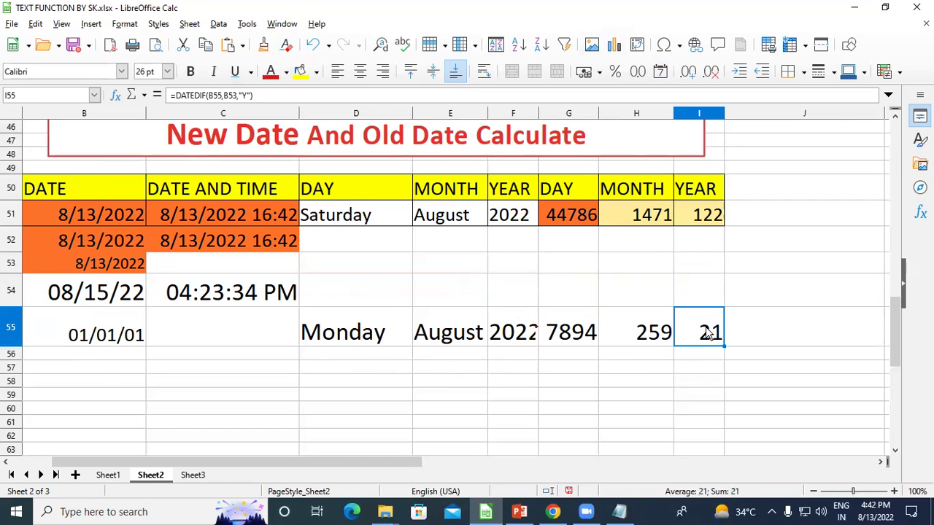
pyautogui.click(659, 367)
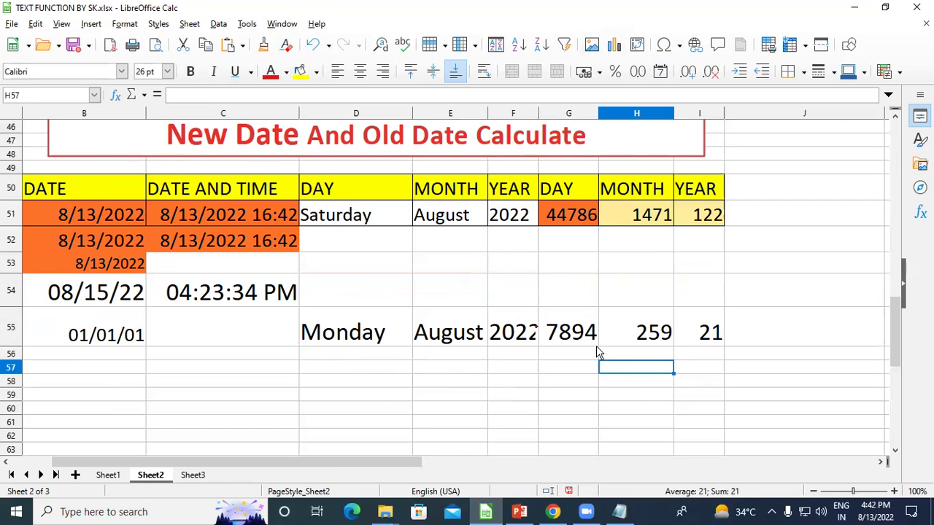
pyautogui.click(546, 333)
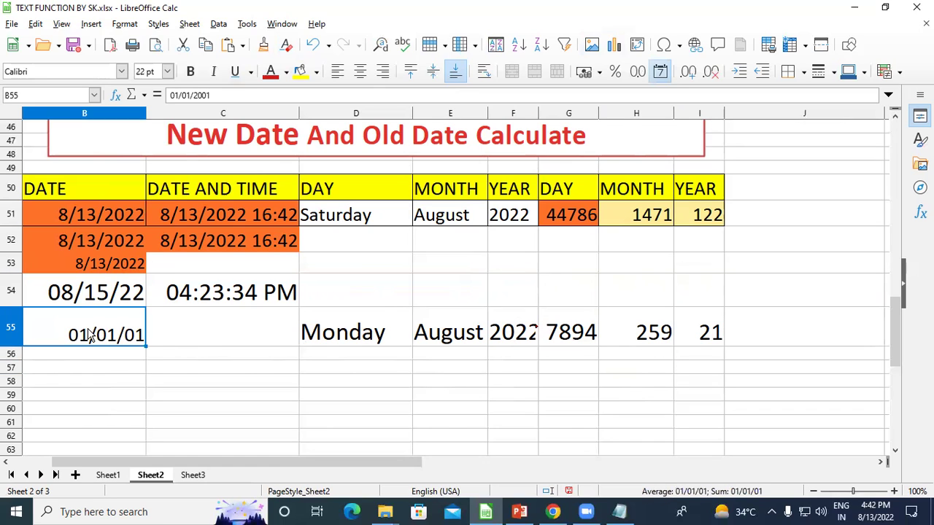
# Change the start date in cell B55 to 02/02/2002 and check the recalculated differences in G55:I55.
pyautogui.write('02')
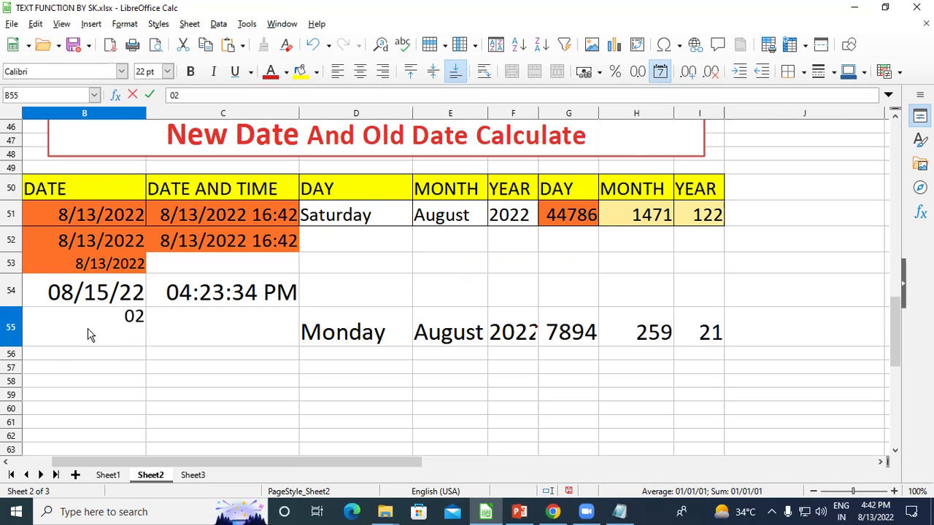
pyautogui.write('/02/20')
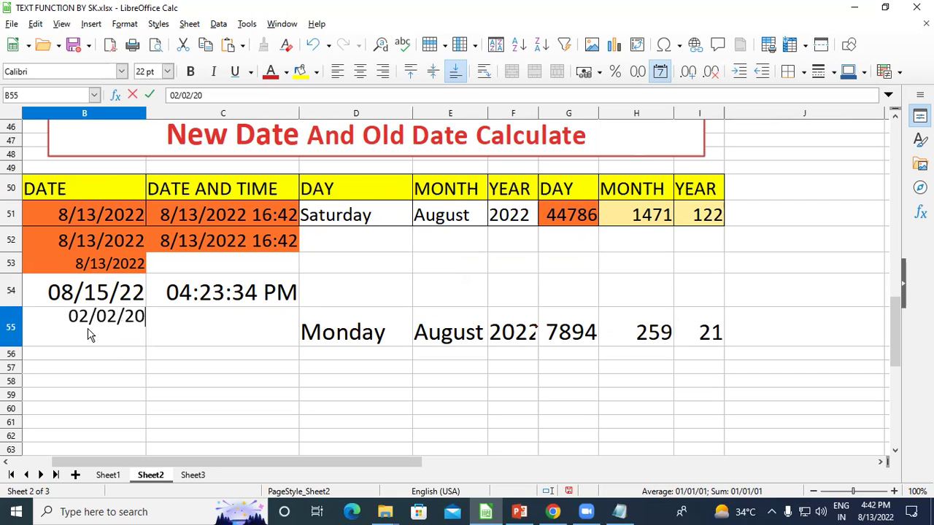
pyautogui.write('02')
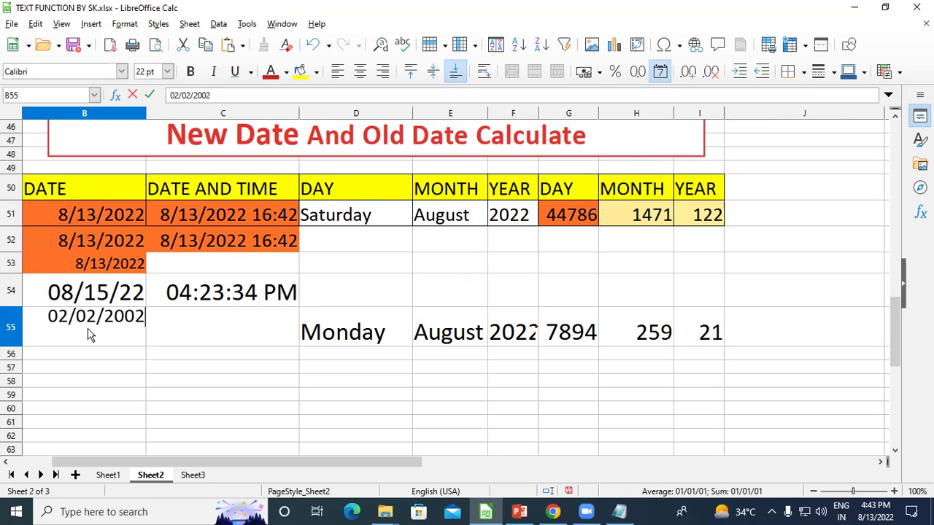
pyautogui.press('Return')
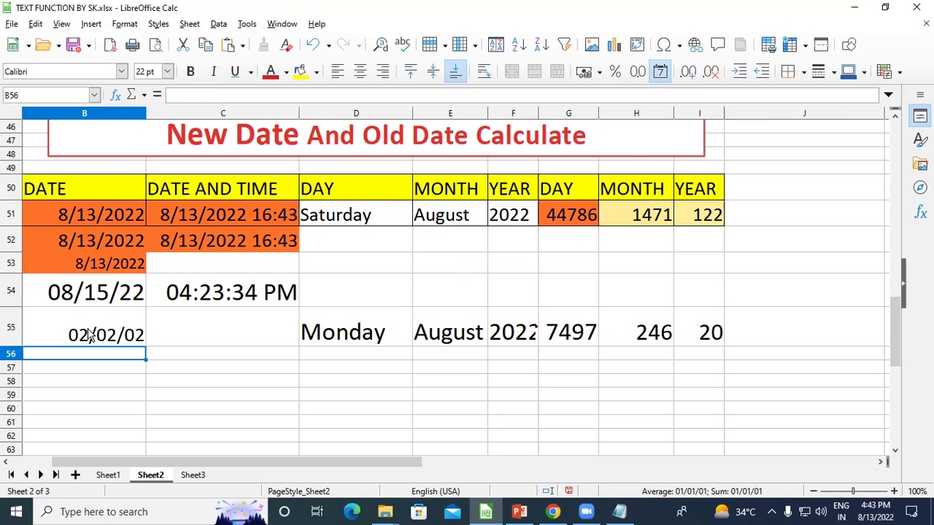
pyautogui.click(569, 340)
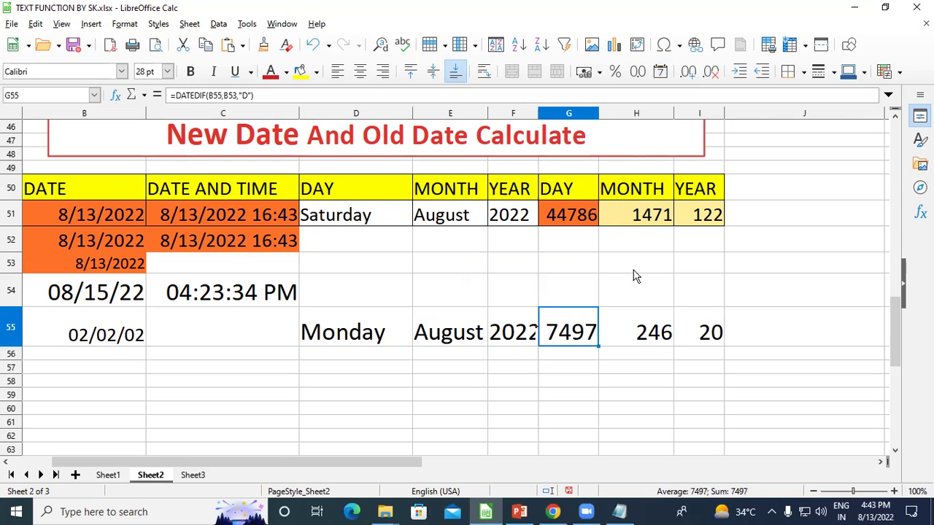
pyautogui.click(639, 336)
pyautogui.click(701, 339)
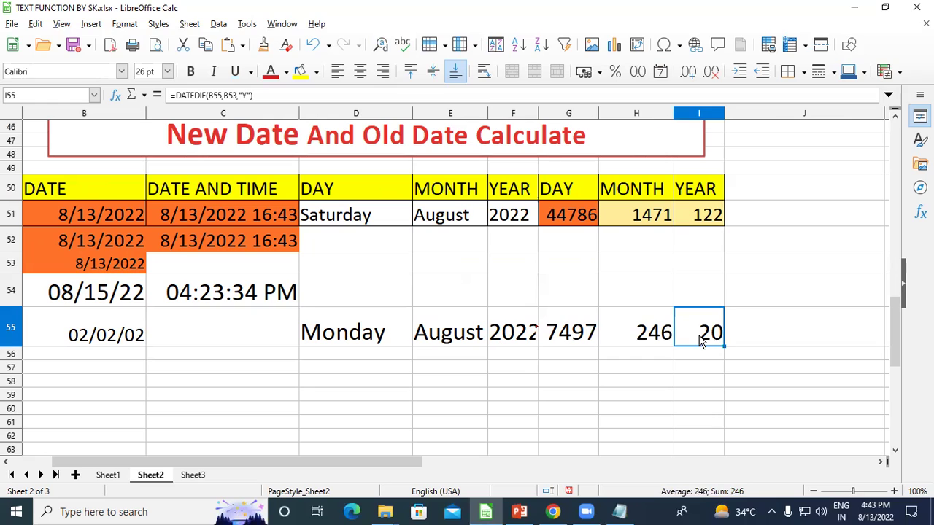